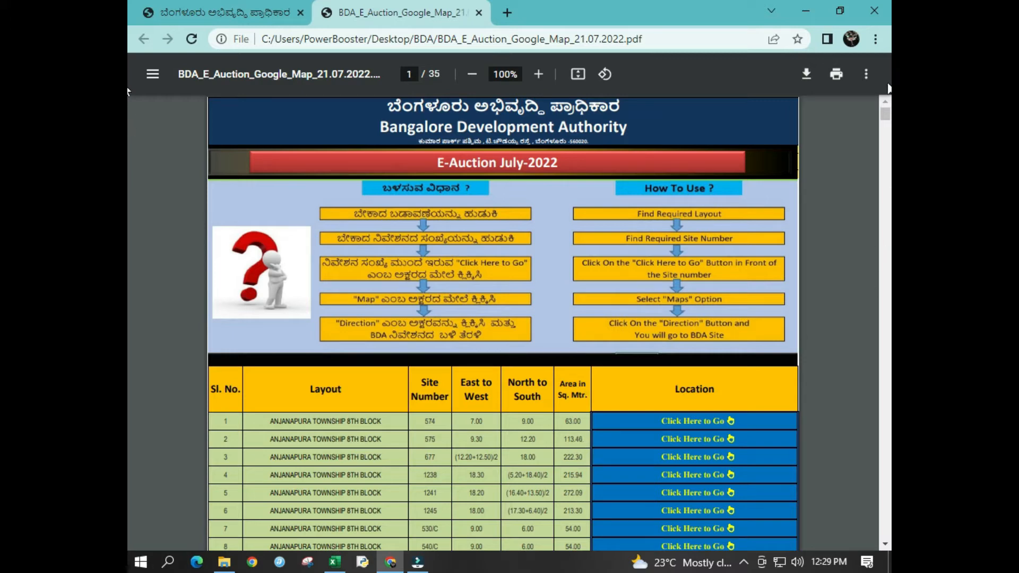
Step: Look through the auction site list in the PDF, switch to Excel and look over the sites pivot table
drag(880, 117, 867, 410)
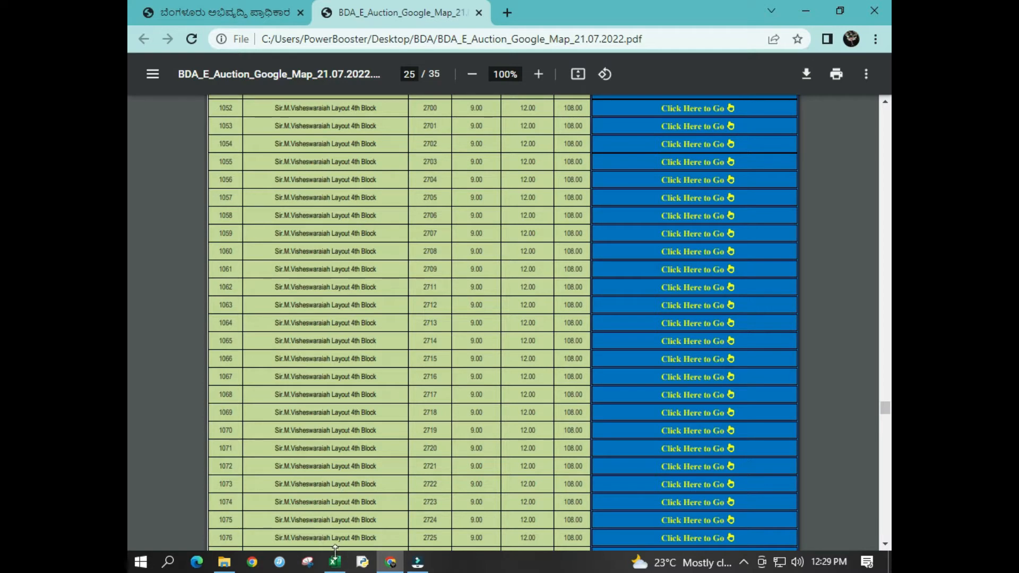
click(344, 566)
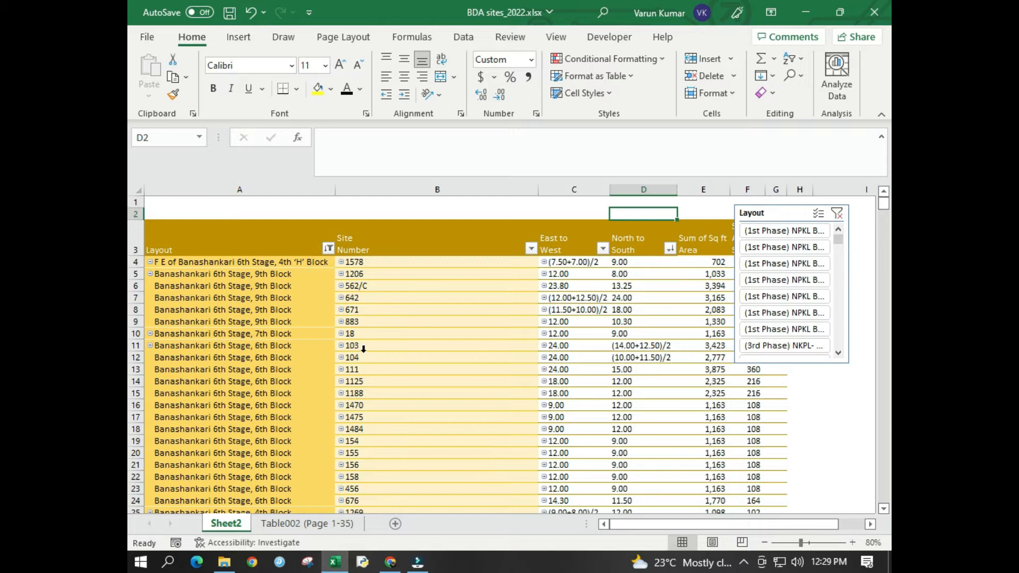
scroll(449, 335, down, 3)
scroll(450, 334, up, 2)
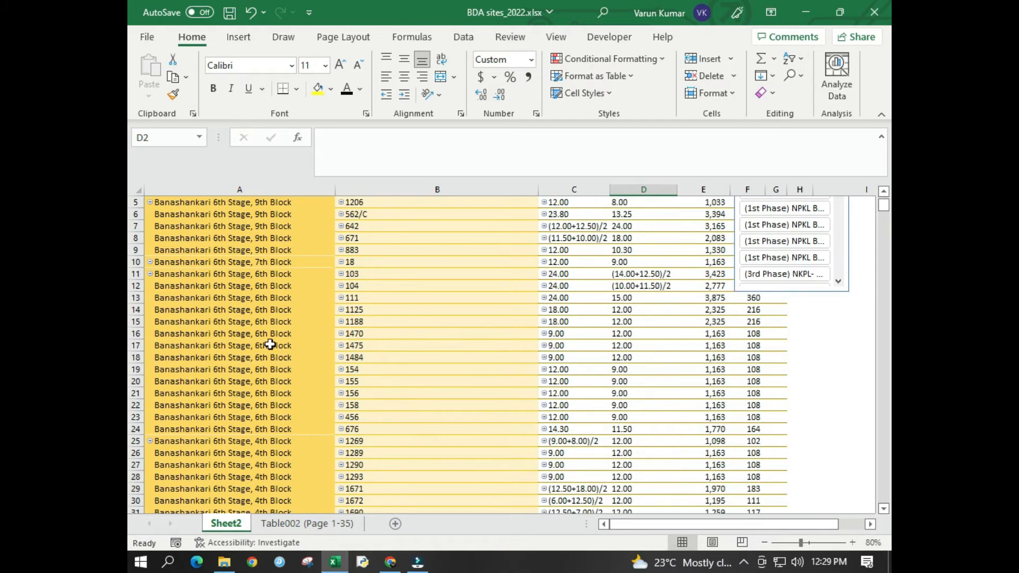
scroll(450, 334, up, 1)
Step: Filter the sites pivot table with the Layout slicer to B.T.M. 4th Stage, 2nd Block
drag(839, 240, 837, 283)
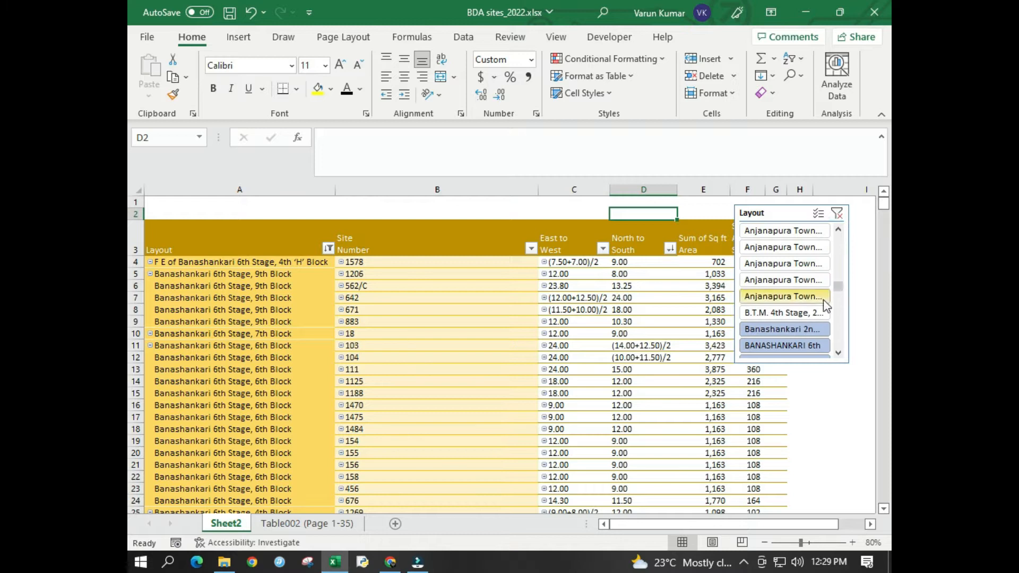
click(772, 315)
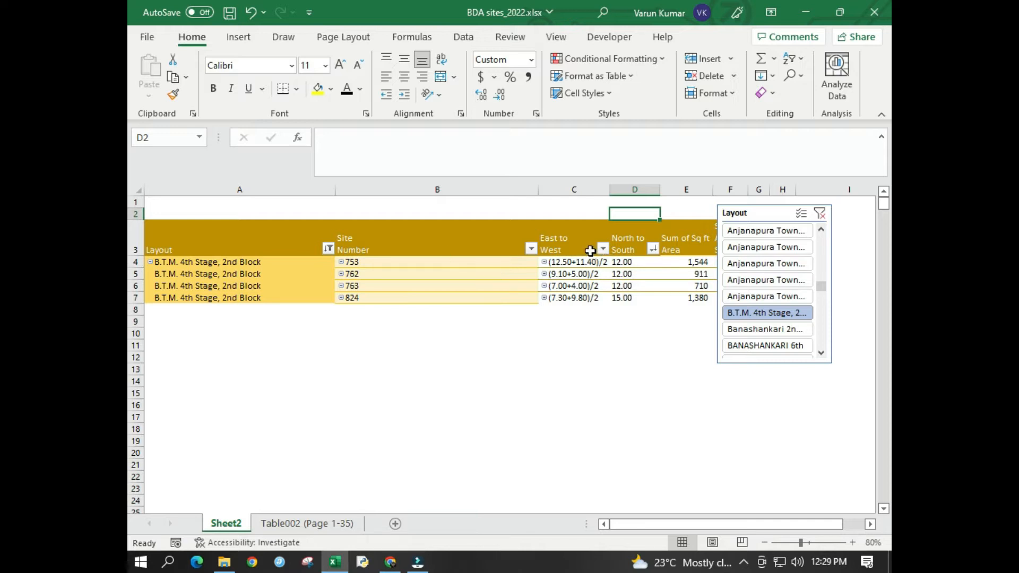
mouse_move(637, 297)
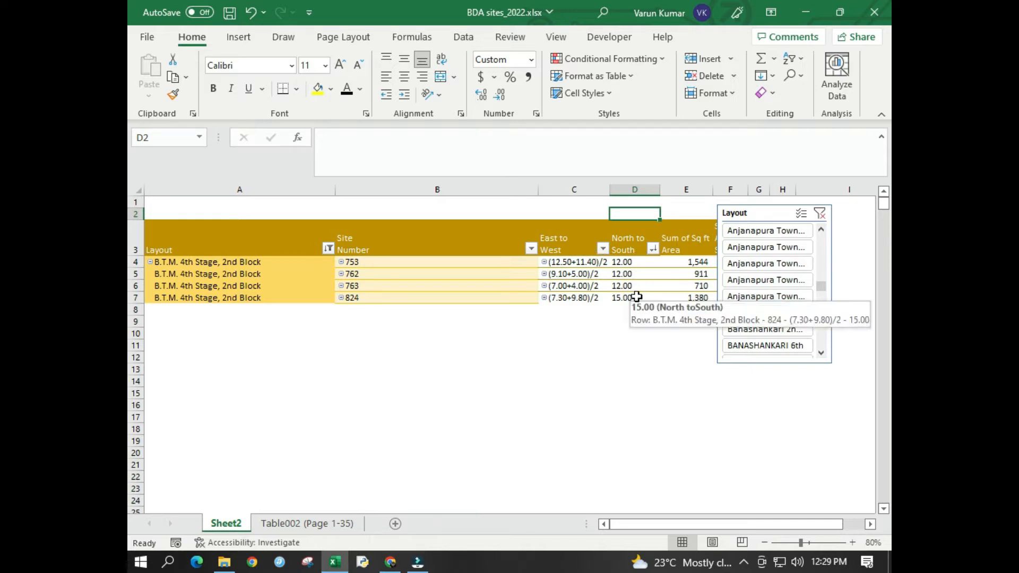
Step: Move the Layout slicer below the pivot table so that it no longer covers the area columns
drag(763, 213, 761, 329)
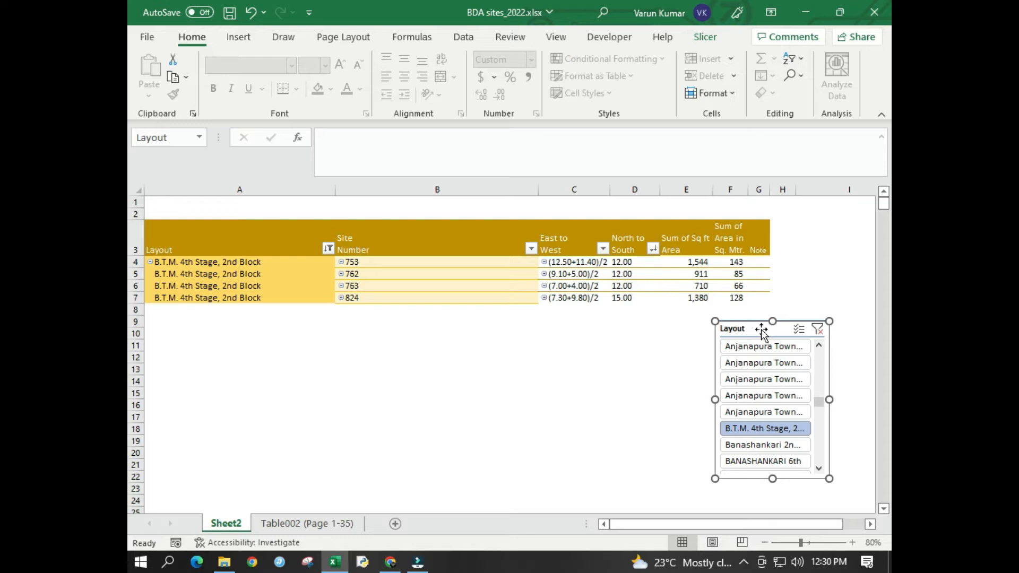
drag(761, 329, 705, 336)
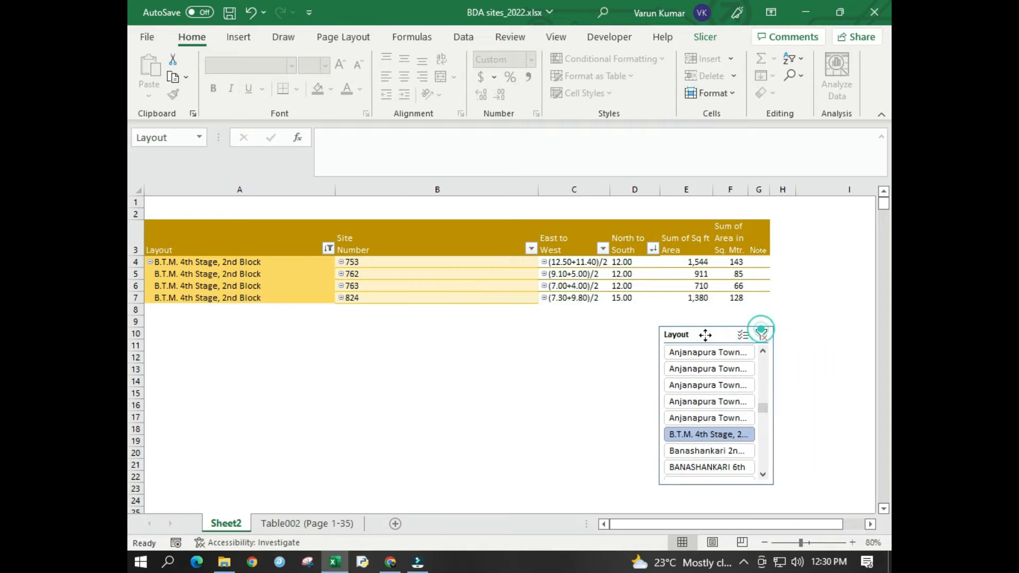
click(442, 346)
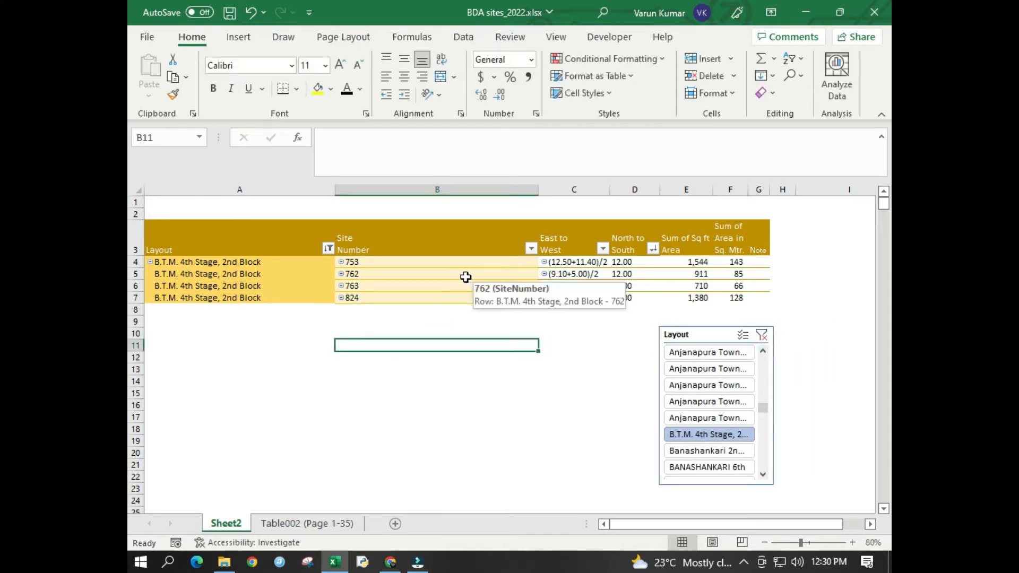
Step: Switch to Chrome and open the E Auction Notification document dated 21.07.2022 from the Bangalore Development Authority's E-Auction page
click(390, 562)
click(239, 12)
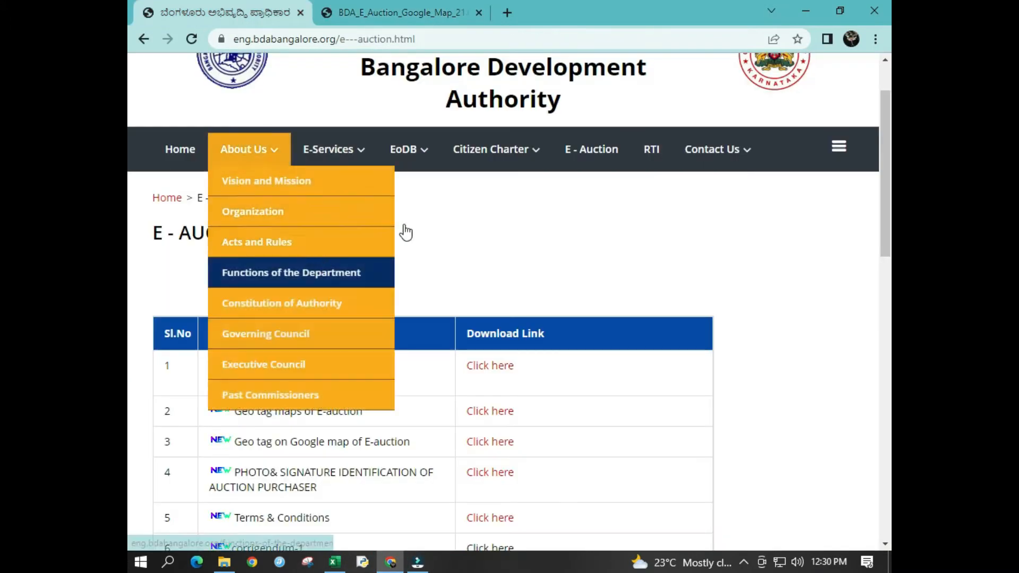
scroll(628, 278, up, 2)
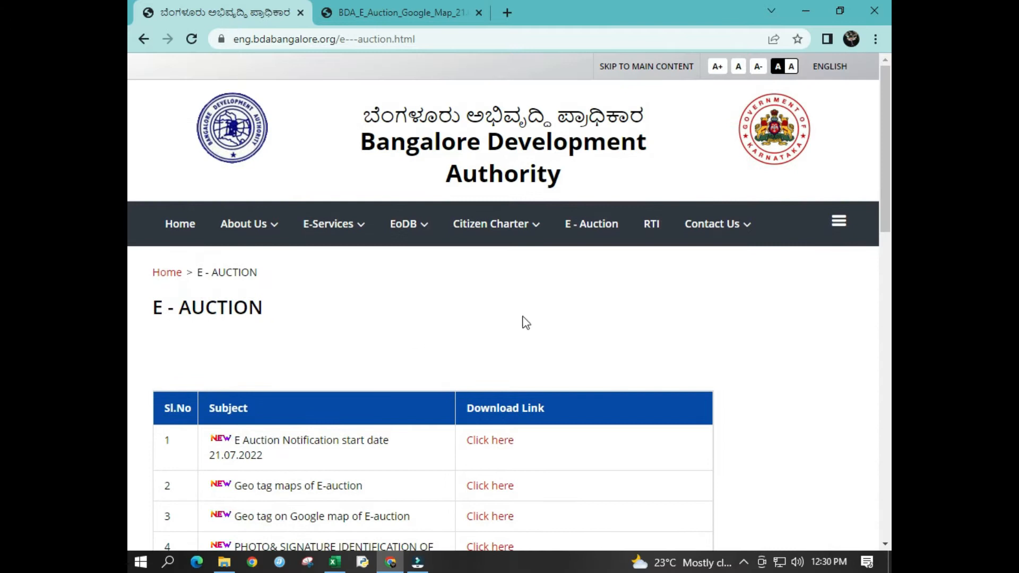
scroll(310, 314, down, 1)
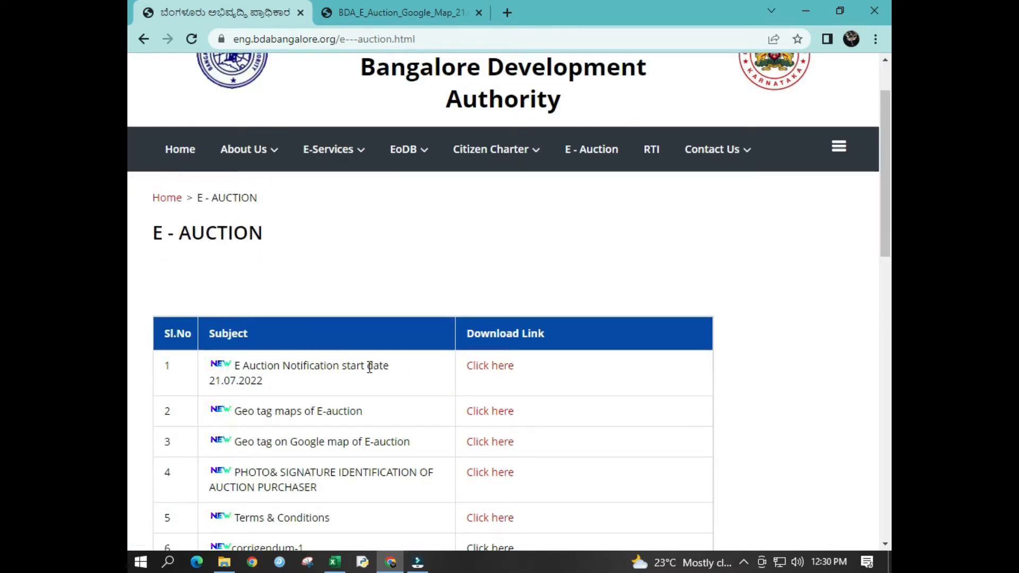
click(491, 366)
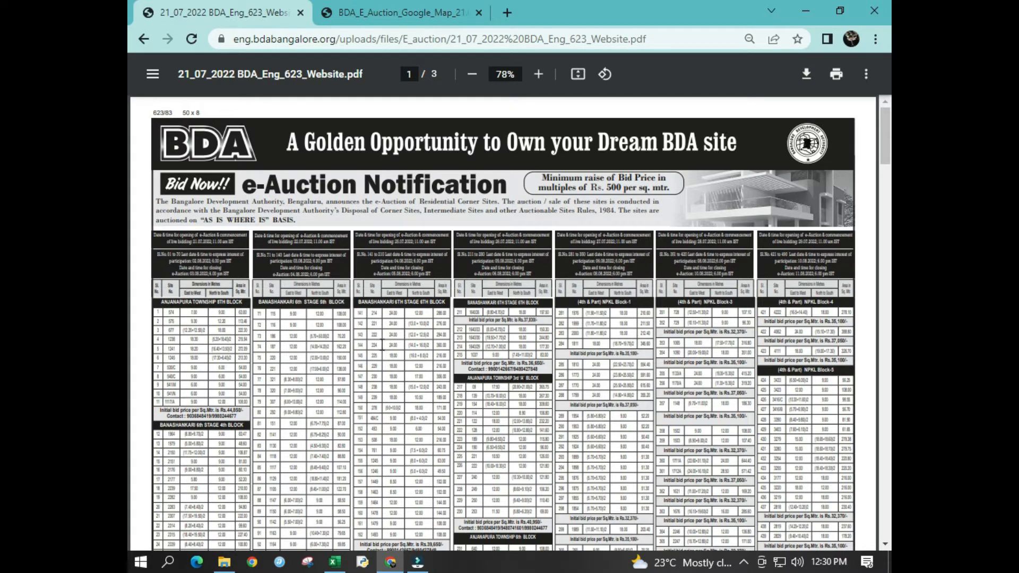
Step: Return to the E-Auction page and open the Geo tag maps of E-auction document
click(136, 45)
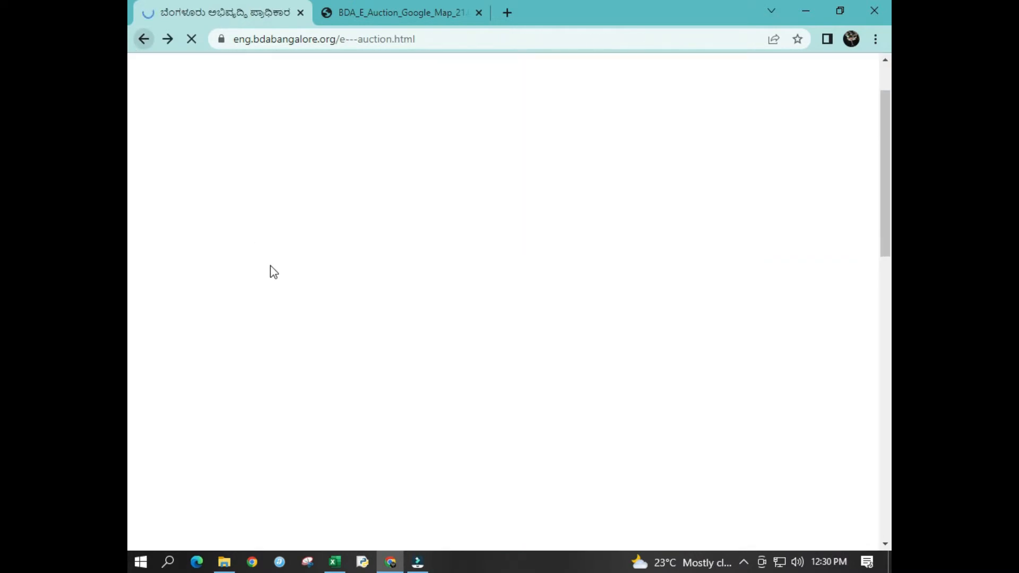
scroll(422, 275, down, 1)
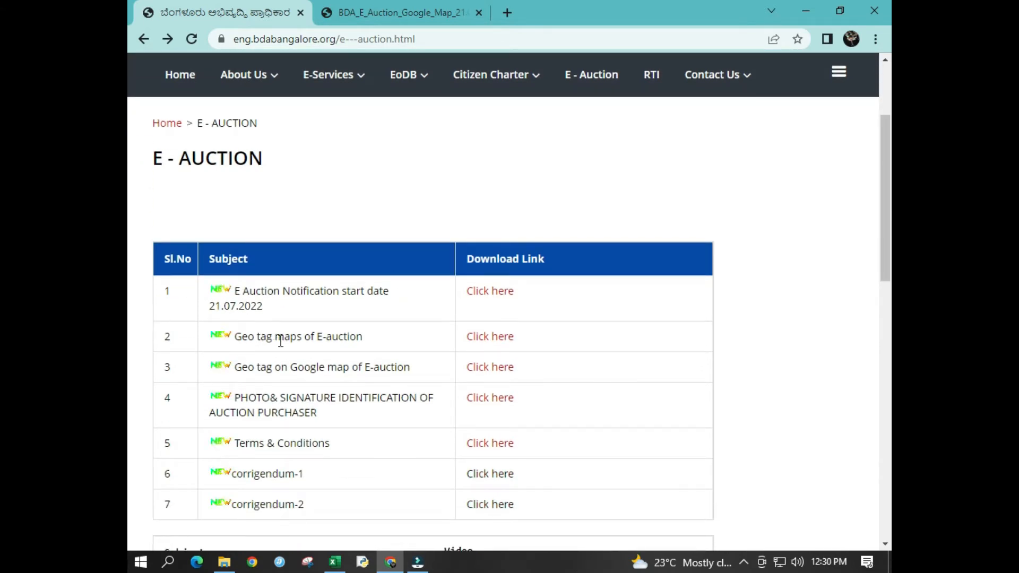
click(472, 340)
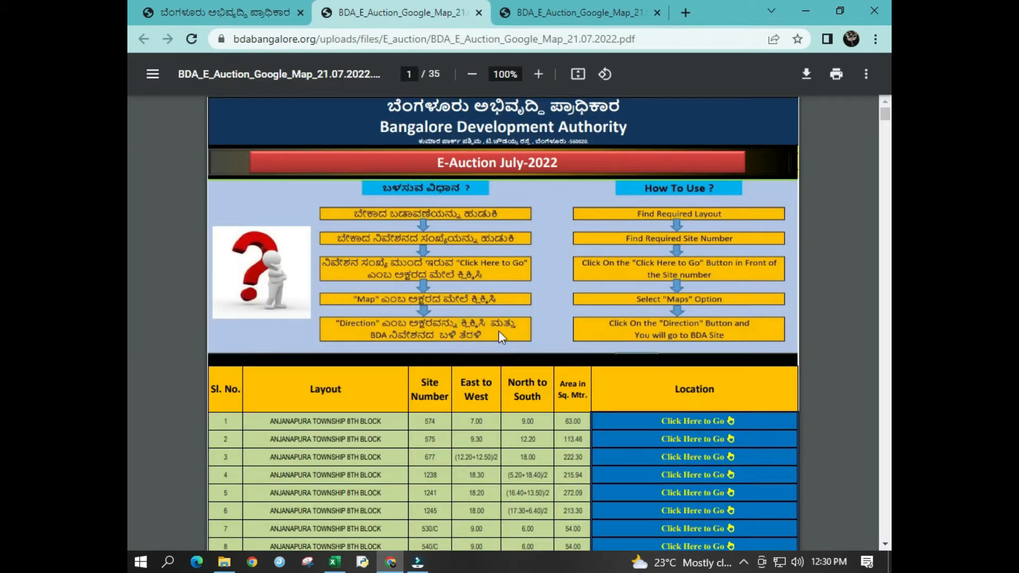
Step: Examine the site table in the auction PDF, from its column headings through the layout, dimension and area rows
scroll(520, 319, down, 10)
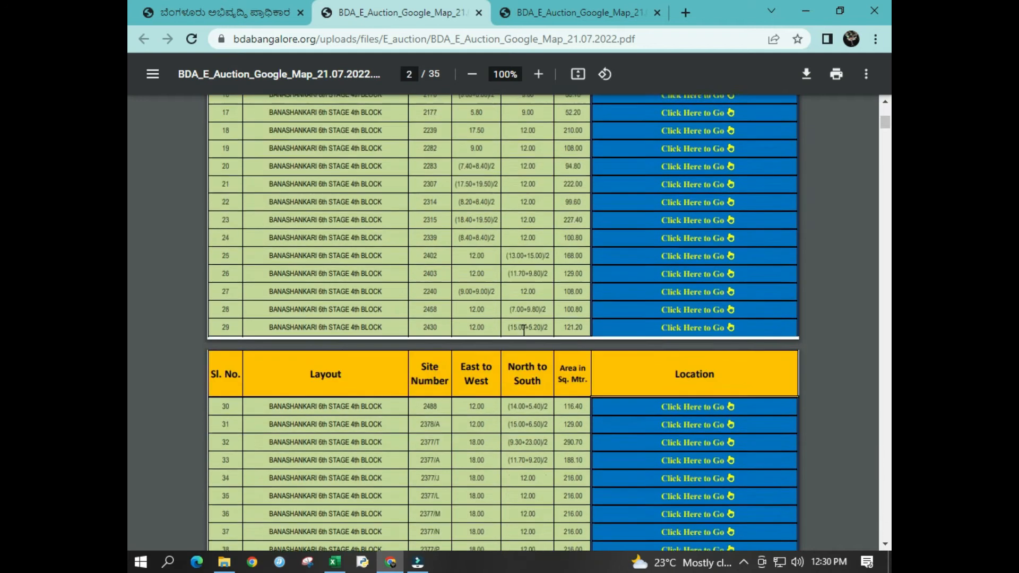
scroll(524, 329, up, 10)
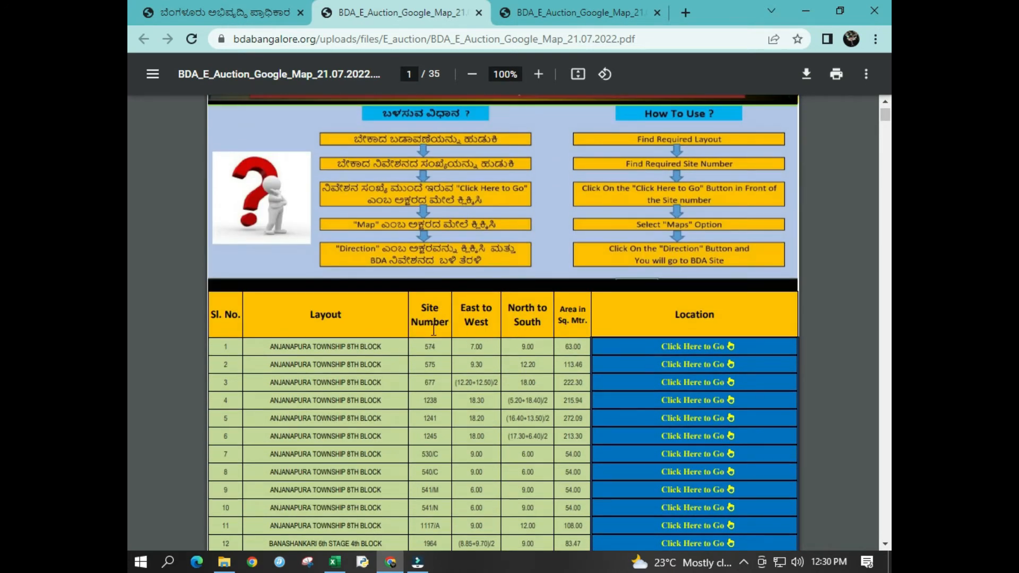
drag(212, 303, 523, 483)
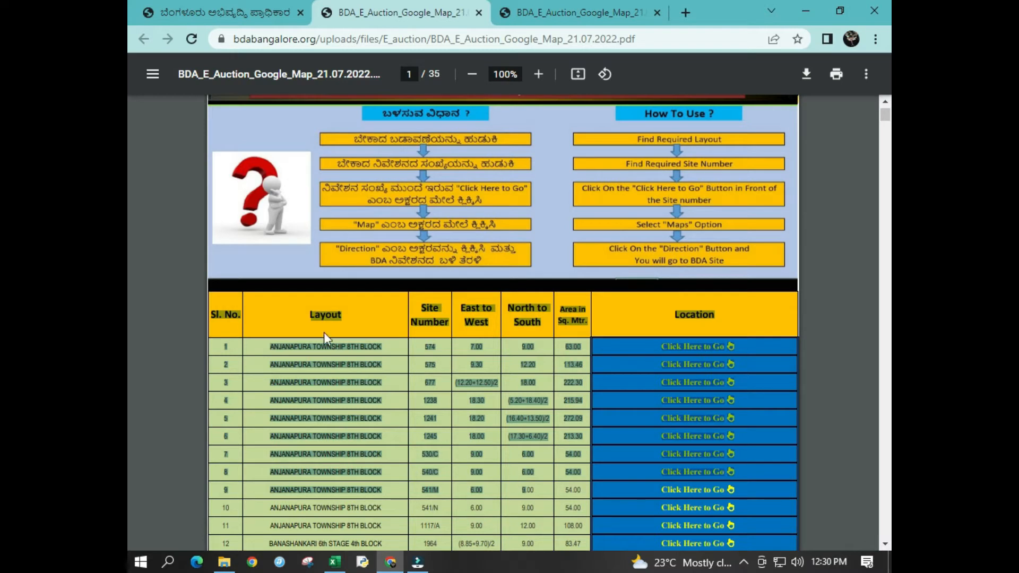
click(316, 314)
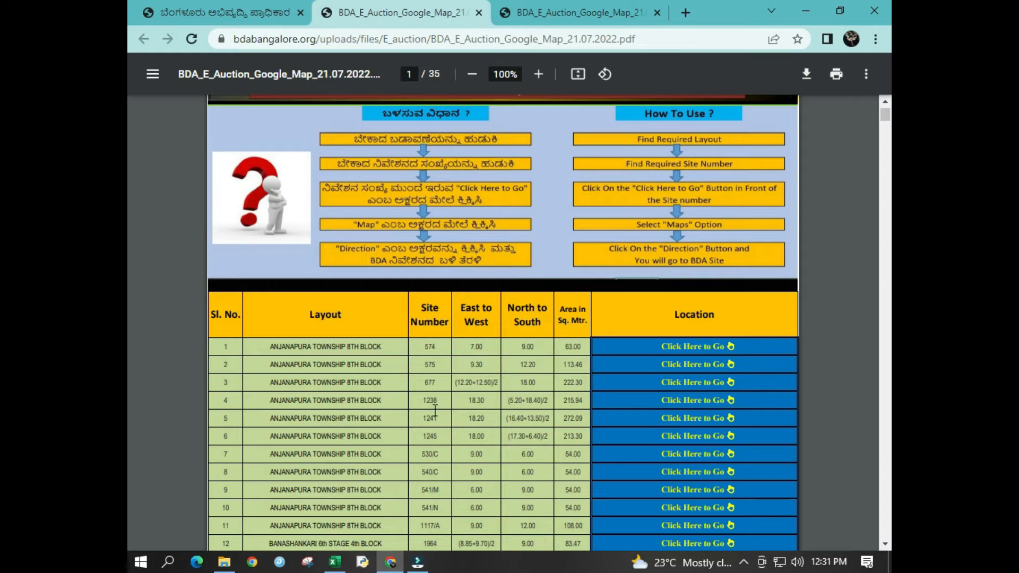
Step: Switch to Excel, create a blank workbook and close BDA sites_2022.xlsx without saving its changes
click(335, 563)
click(441, 371)
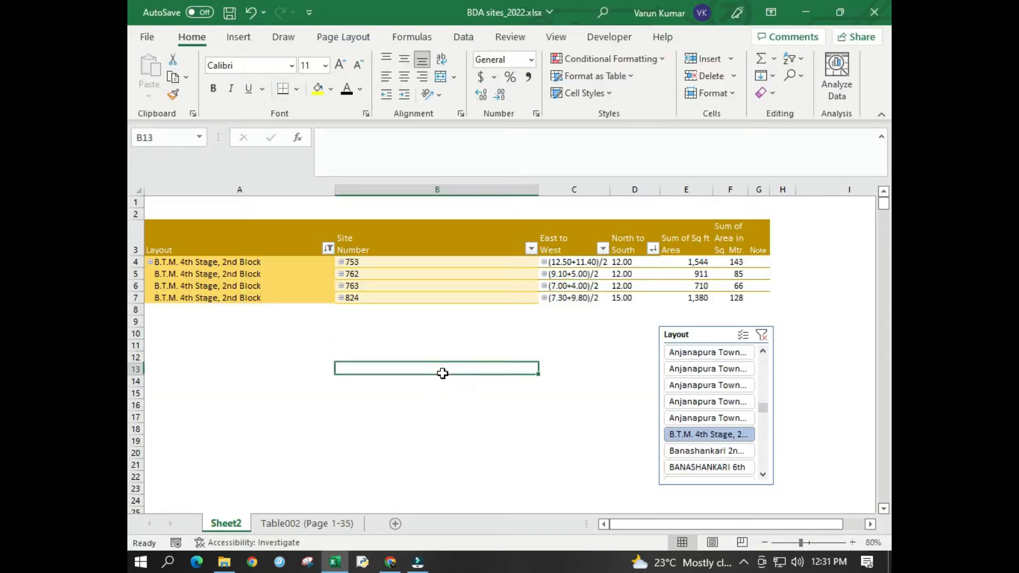
key(ctrl+n)
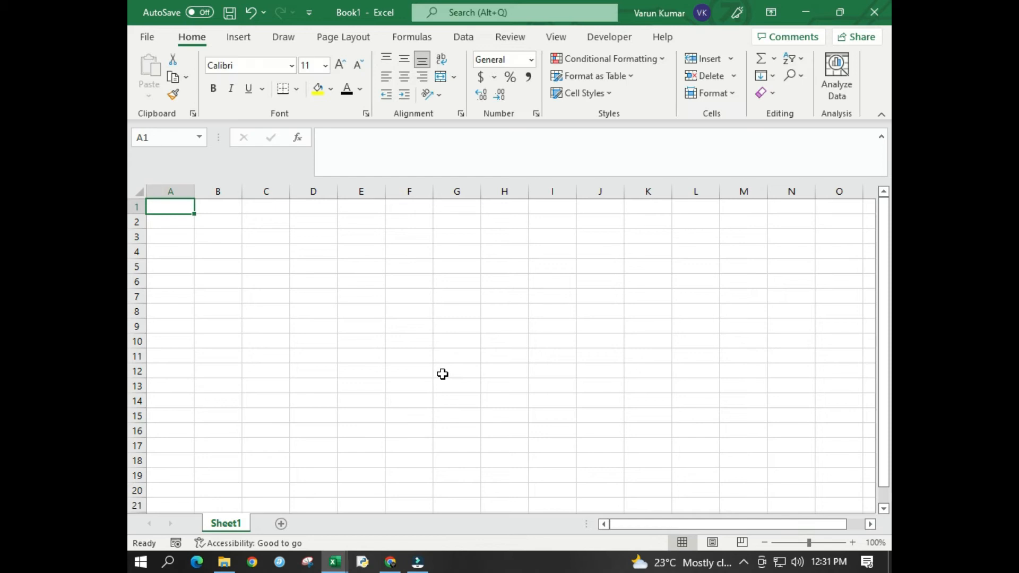
key(ctrl+w)
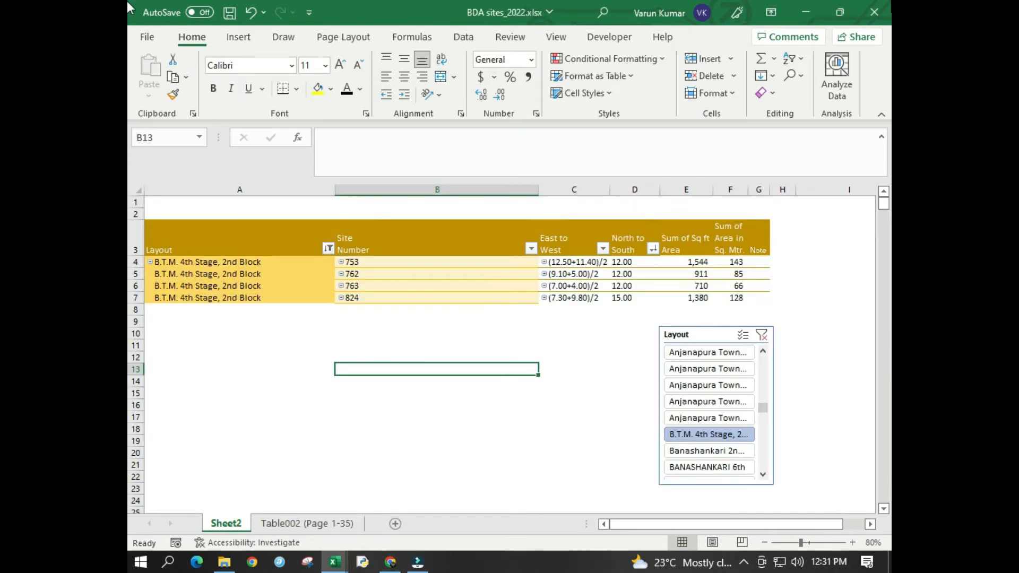
click(874, 6)
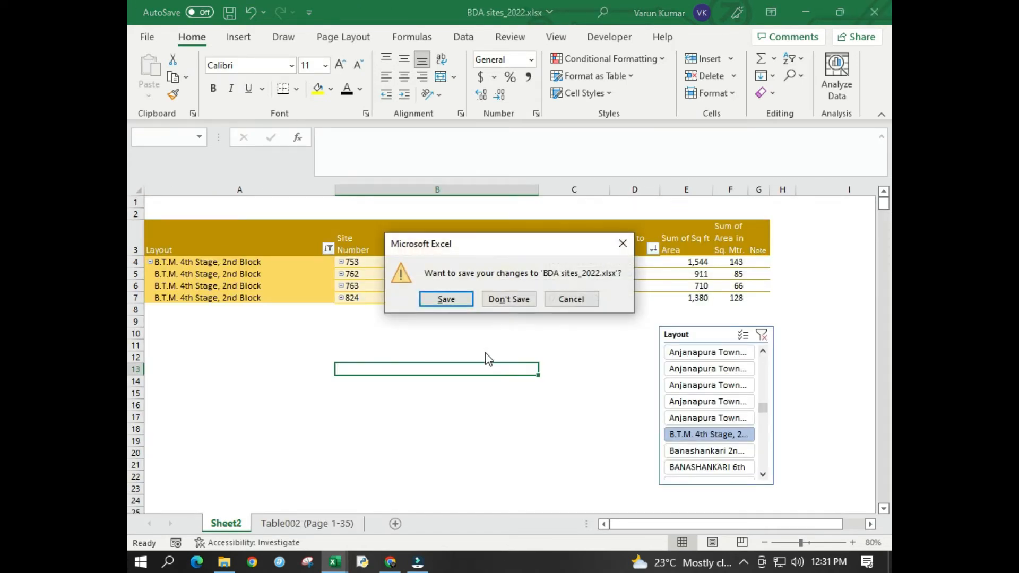
click(505, 300)
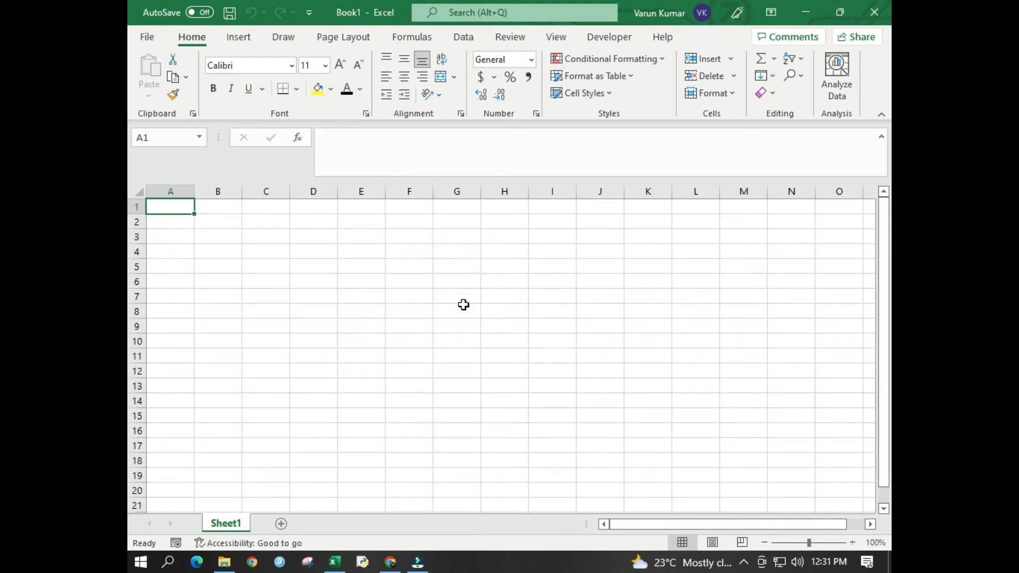
Step: Check the auction PDF in Chrome and its downloaded copy in the desktop's BDA folder in File Explorer
click(390, 561)
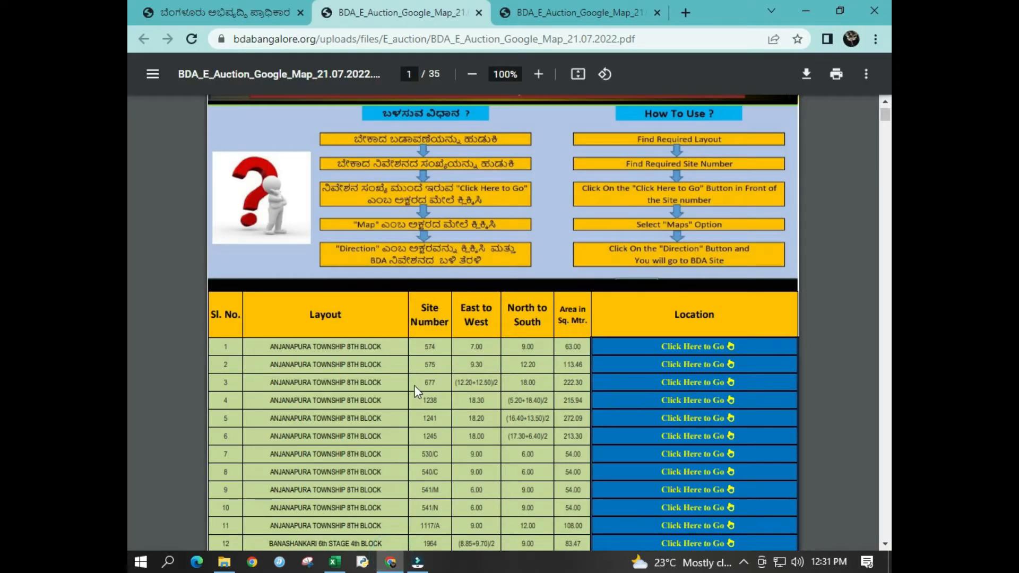
click(225, 561)
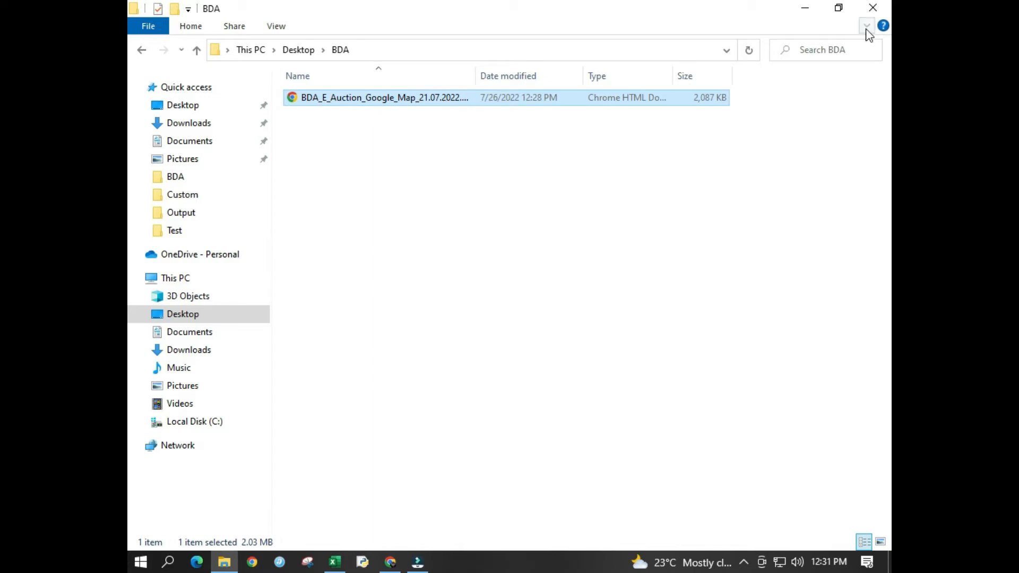
click(806, 8)
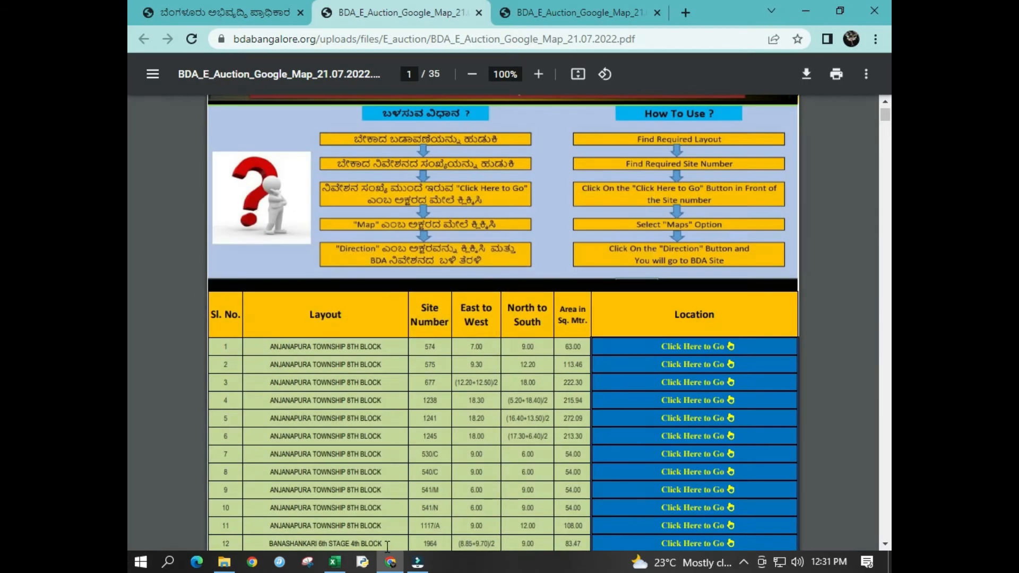
Step: Switch to Excel and start a From PDF data import of BDA_E_Auction_Google_Map_21.07.2022.pdf from the desktop's BDA folder
click(335, 562)
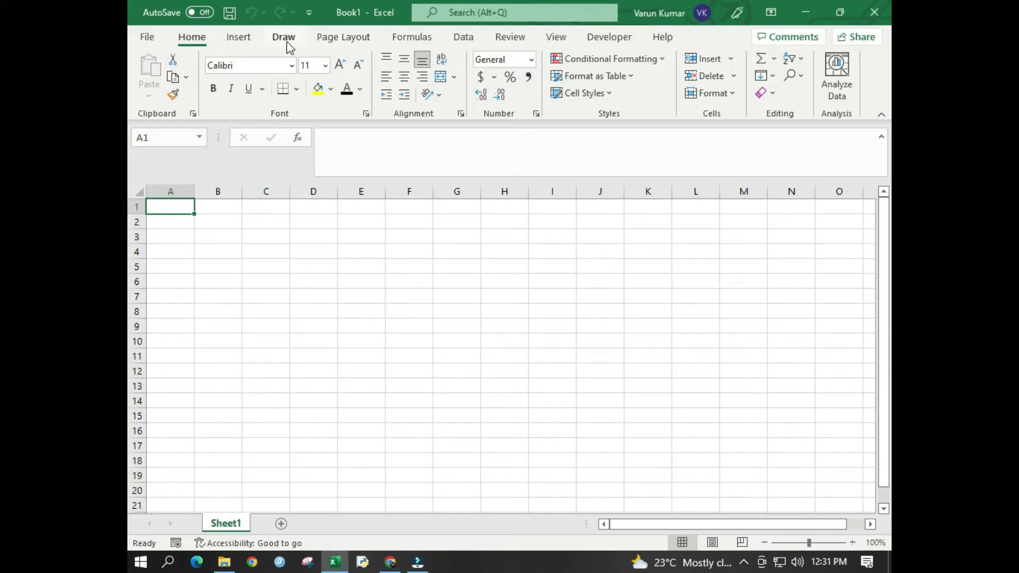
click(461, 39)
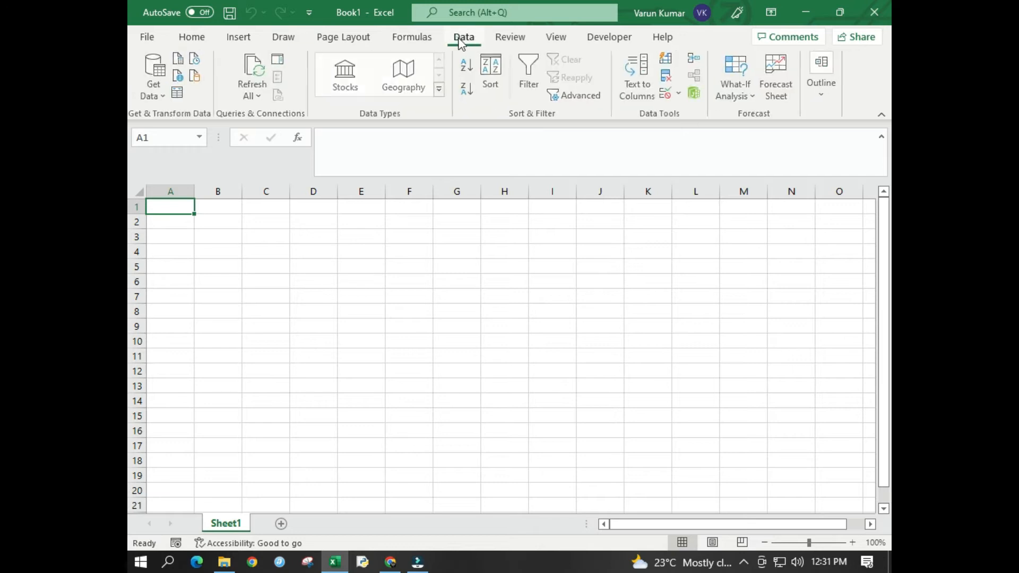
click(159, 94)
mouse_move(215, 130)
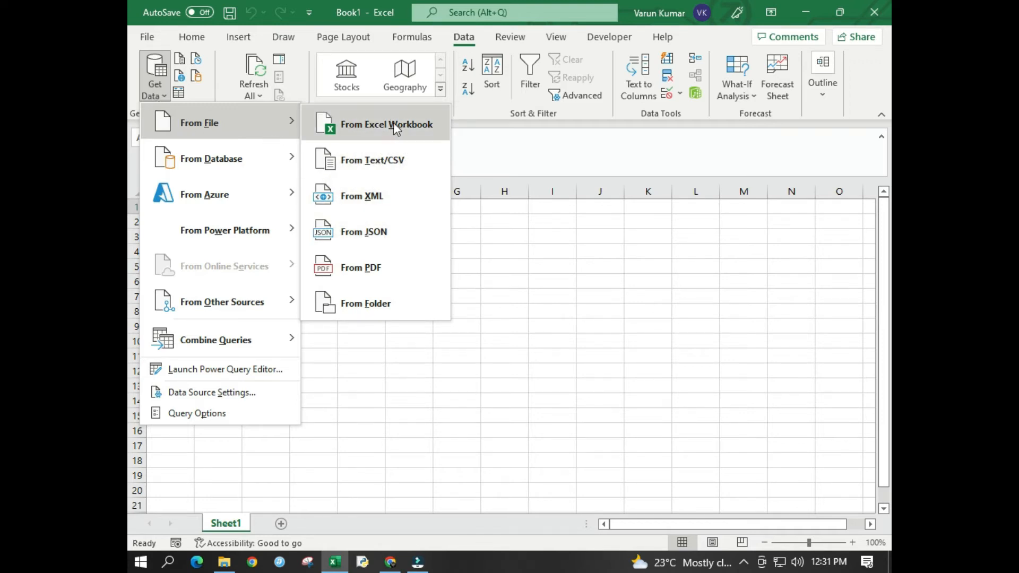
click(374, 273)
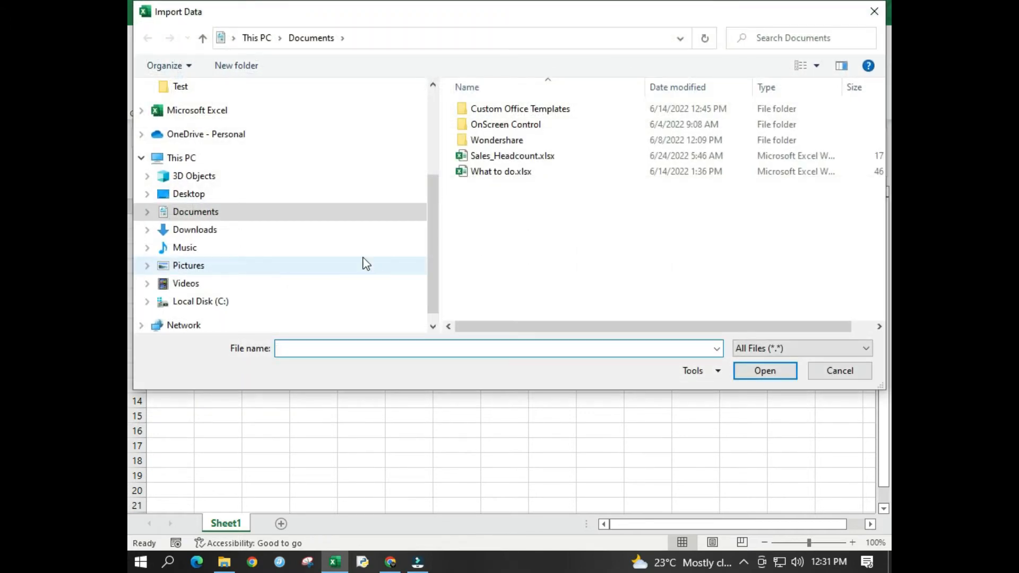
click(199, 194)
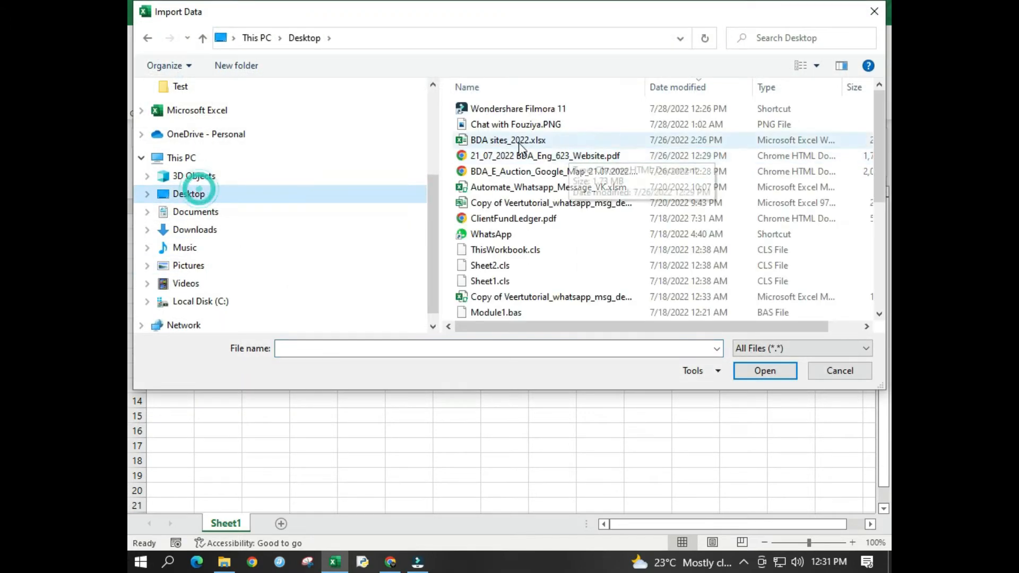
click(489, 84)
double_click(489, 108)
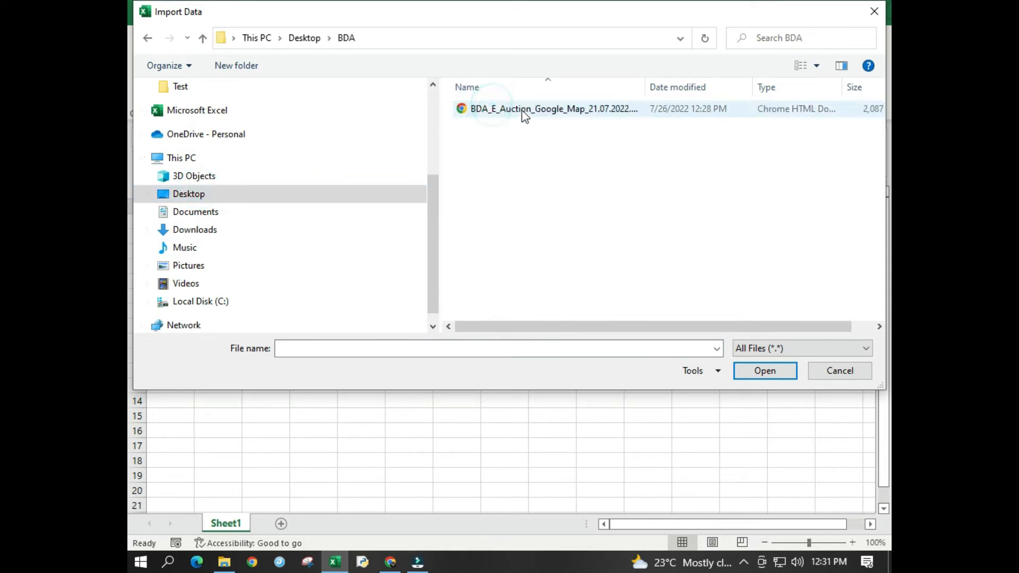
click(521, 109)
click(774, 376)
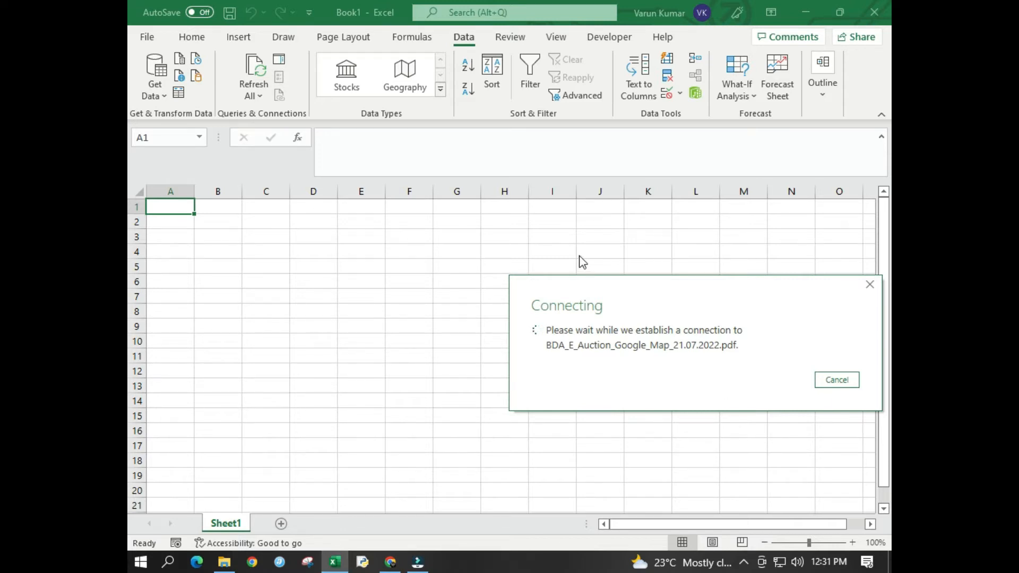
Step: Preview Page001 of the PDF import and check the list of available pages against the auction PDF in Chrome
drag(582, 301, 303, 203)
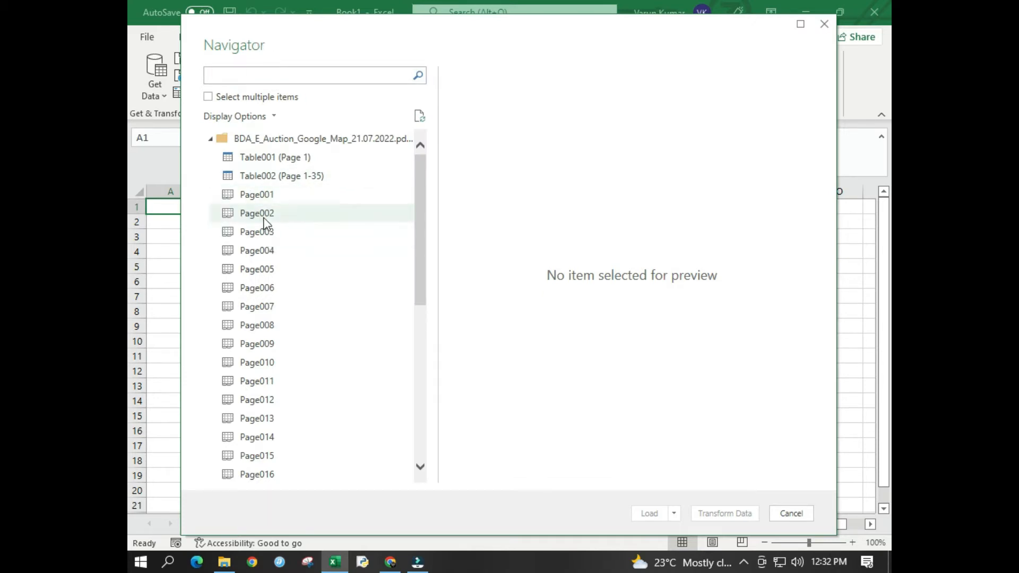
click(250, 198)
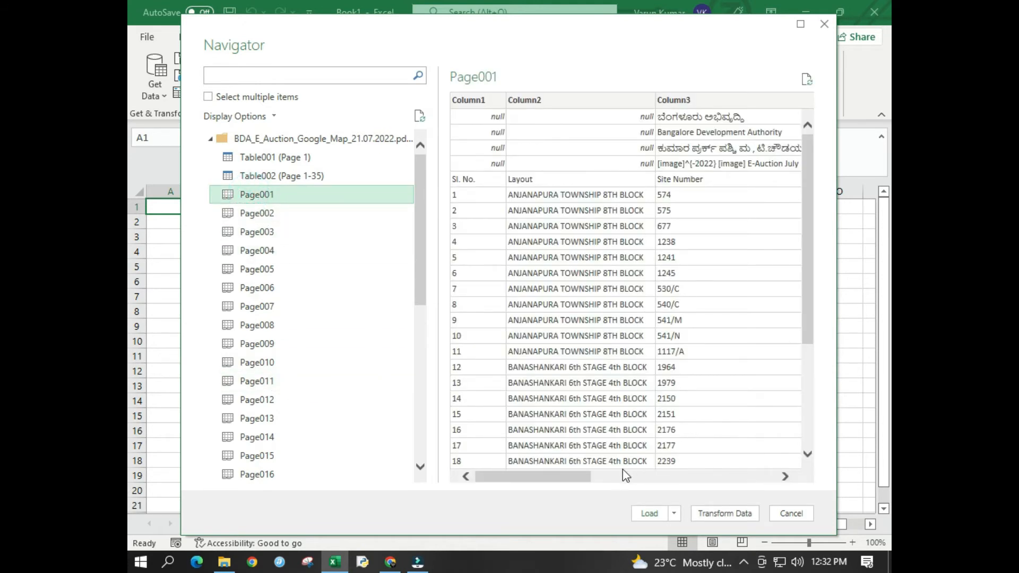
mouse_move(573, 481)
mouse_down()
mouse_move(632, 476)
mouse_move(583, 477)
mouse_up()
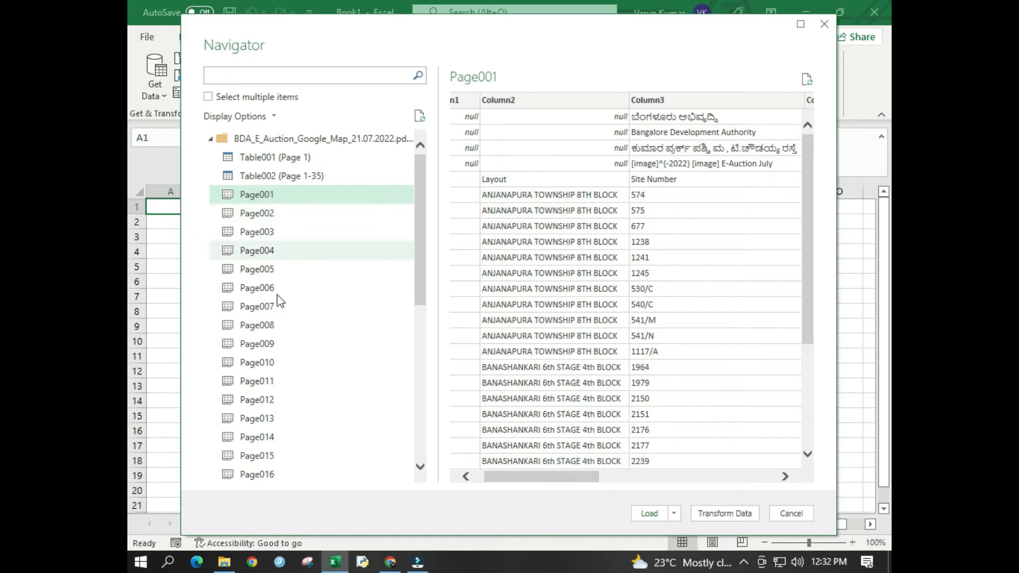
scroll(276, 297, down, 5)
scroll(312, 464, down, 2)
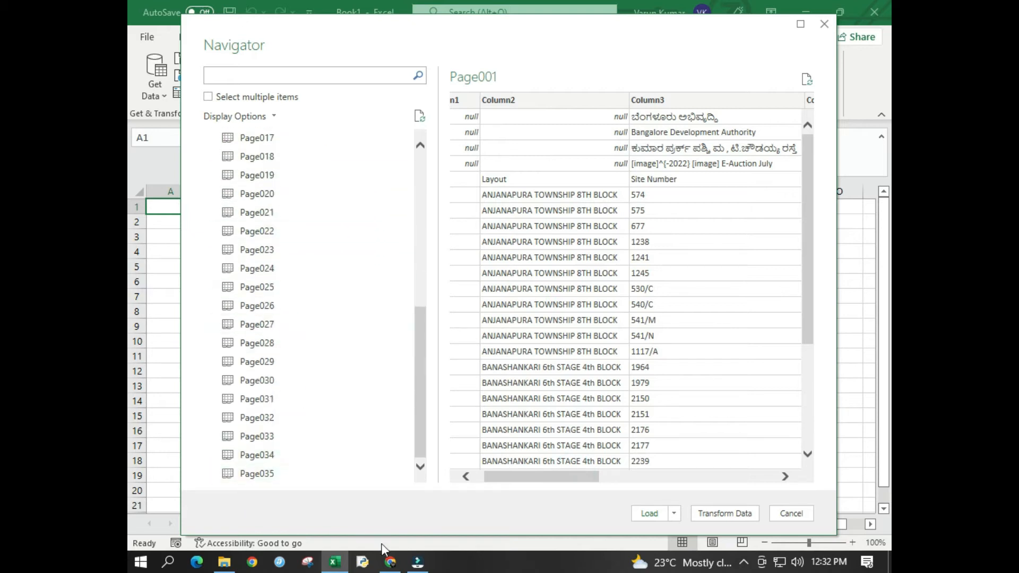
click(391, 563)
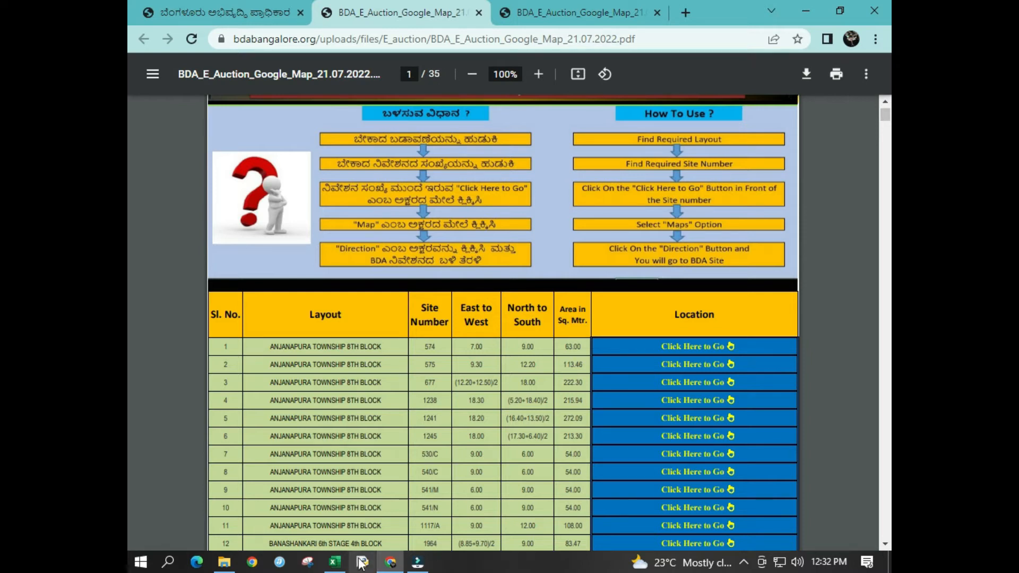
click(334, 562)
scroll(351, 333, up, 3)
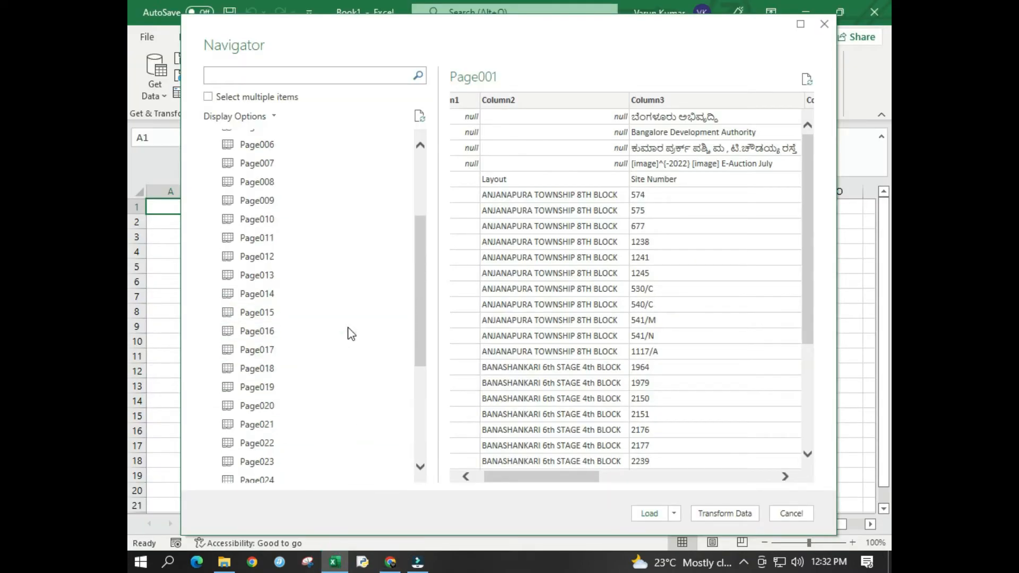
scroll(351, 333, up, 3)
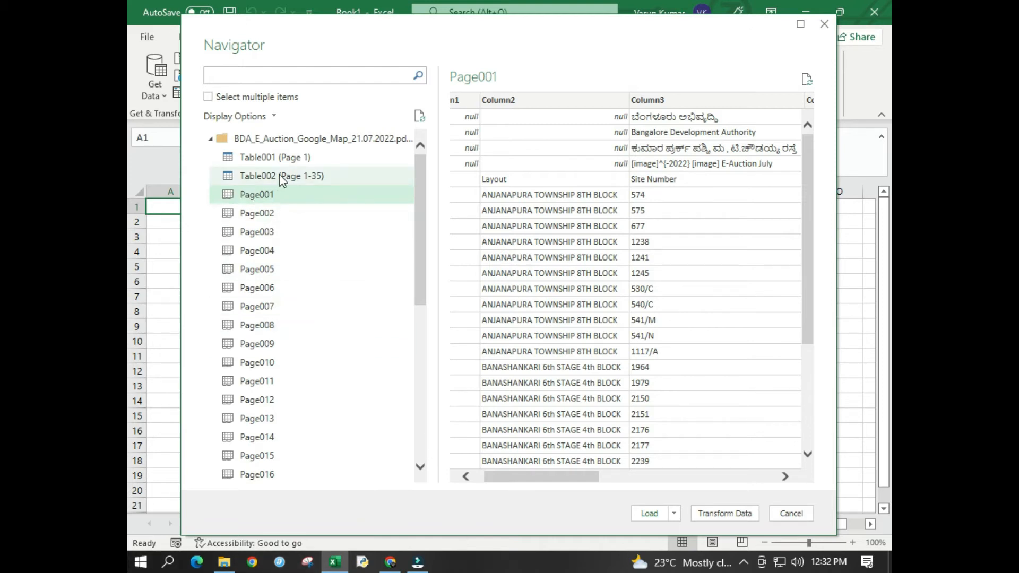
Step: Open Table002 (Page 1-35) for data transformation in Power Query Editor and collapse the queries list
click(331, 179)
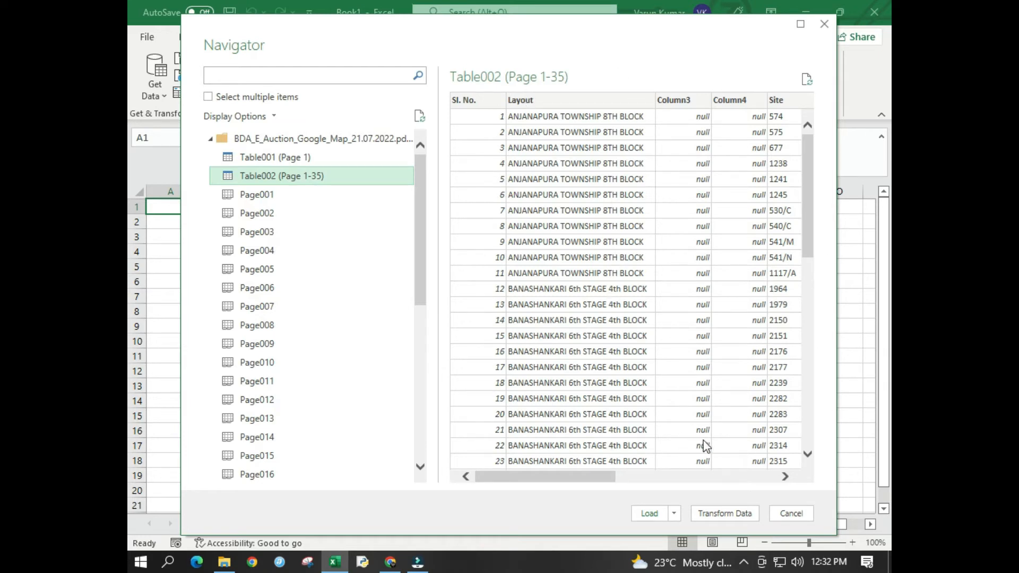
click(721, 513)
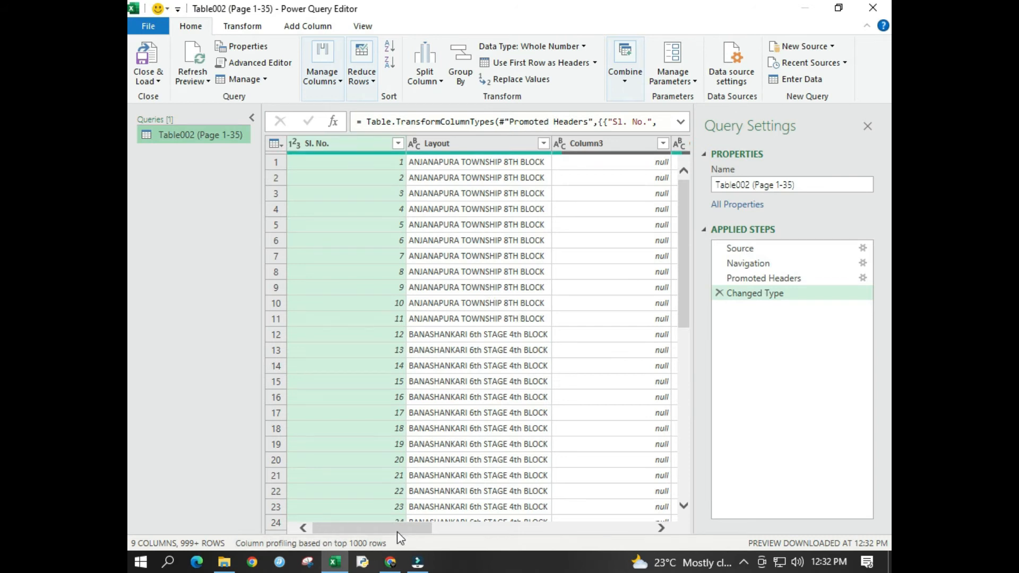
click(250, 120)
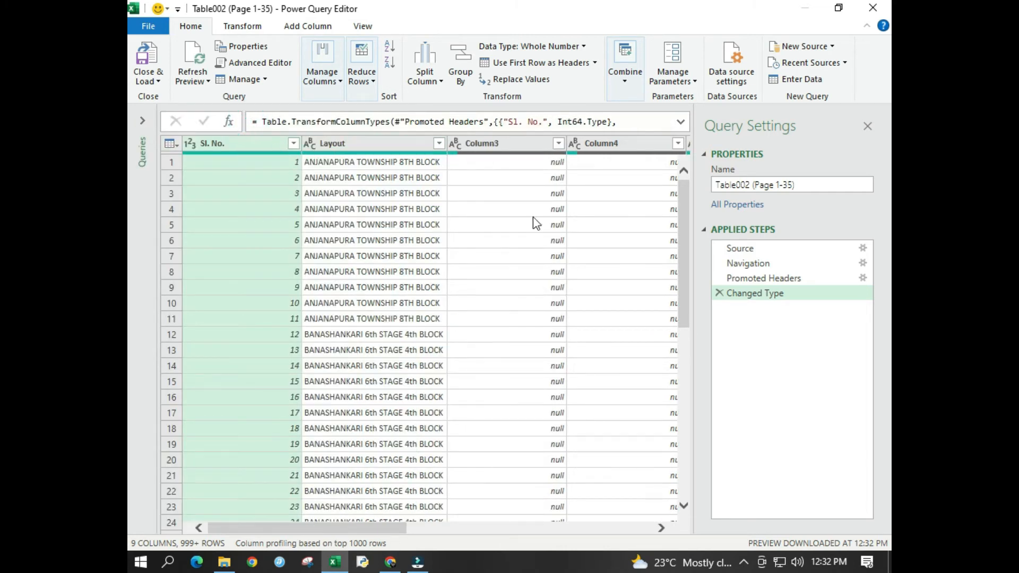
Step: Compare the imported columns with the auction PDF in Chrome and remove Column3 and Column4 from the query
drag(351, 526, 587, 527)
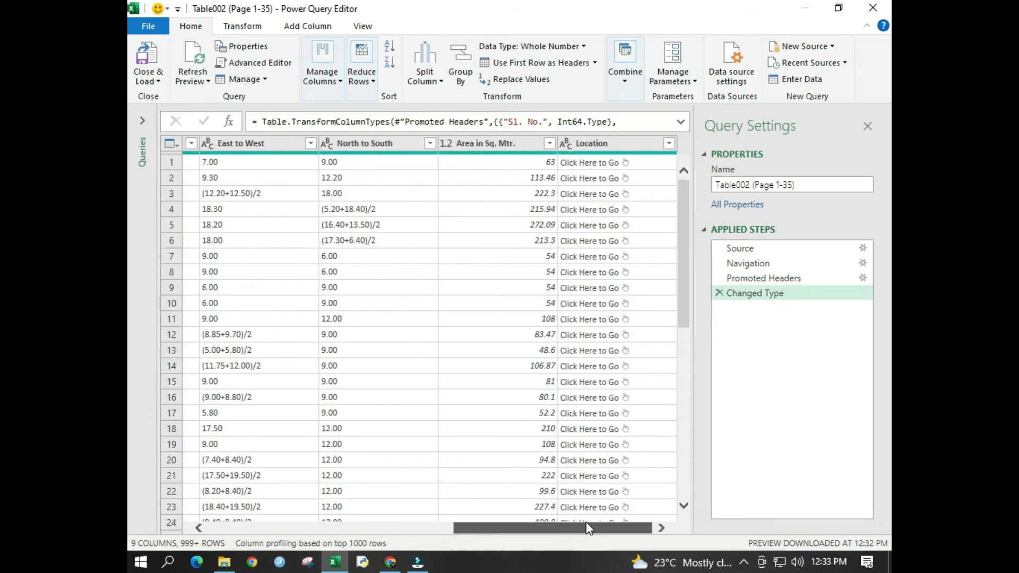
click(391, 562)
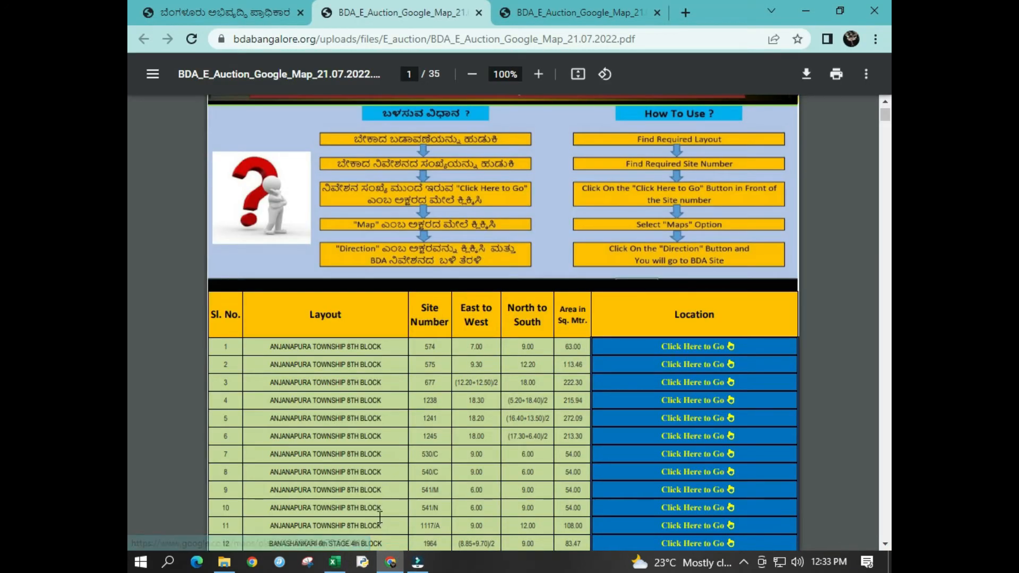
click(335, 562)
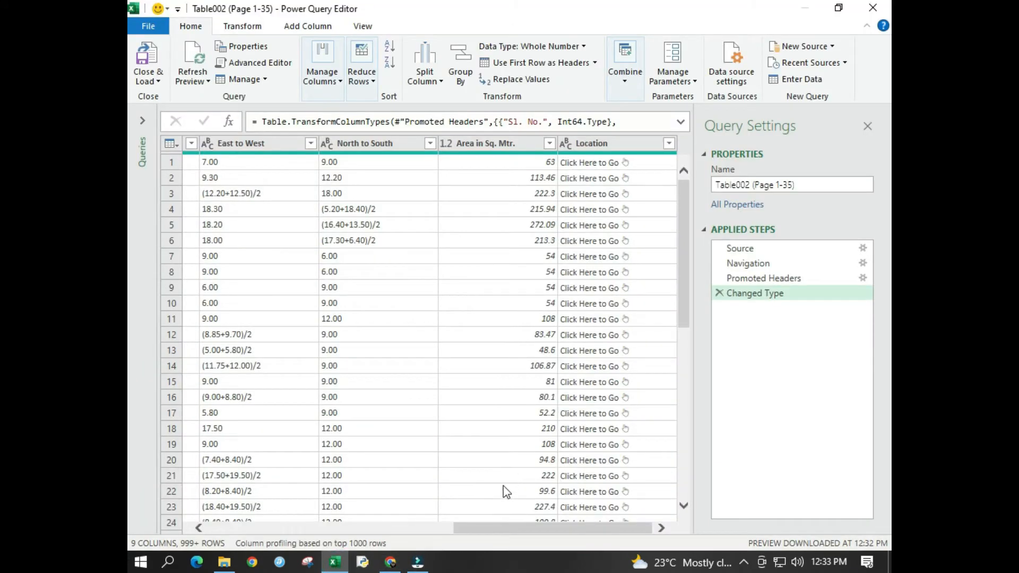
drag(498, 531, 312, 527)
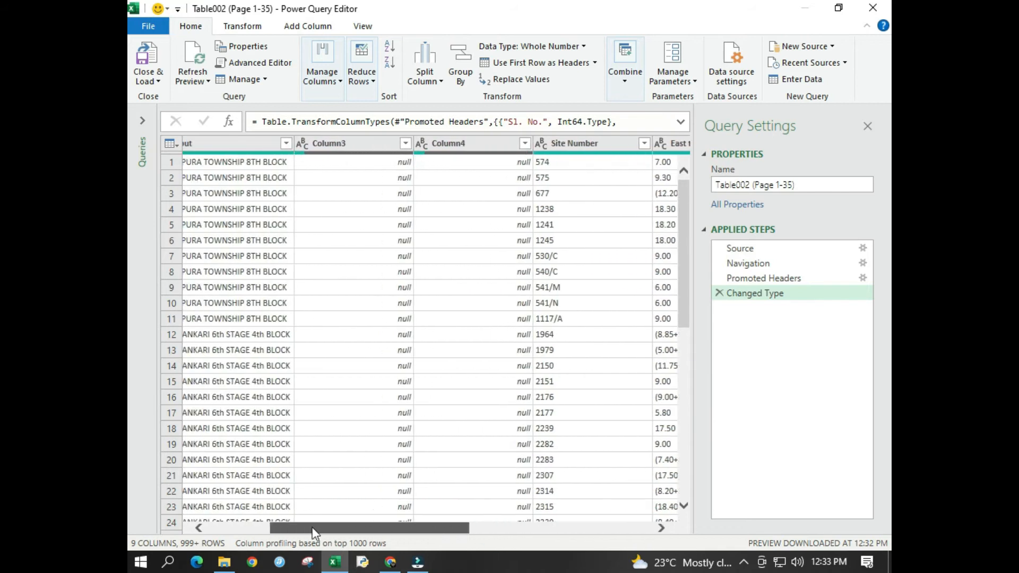
click(336, 144)
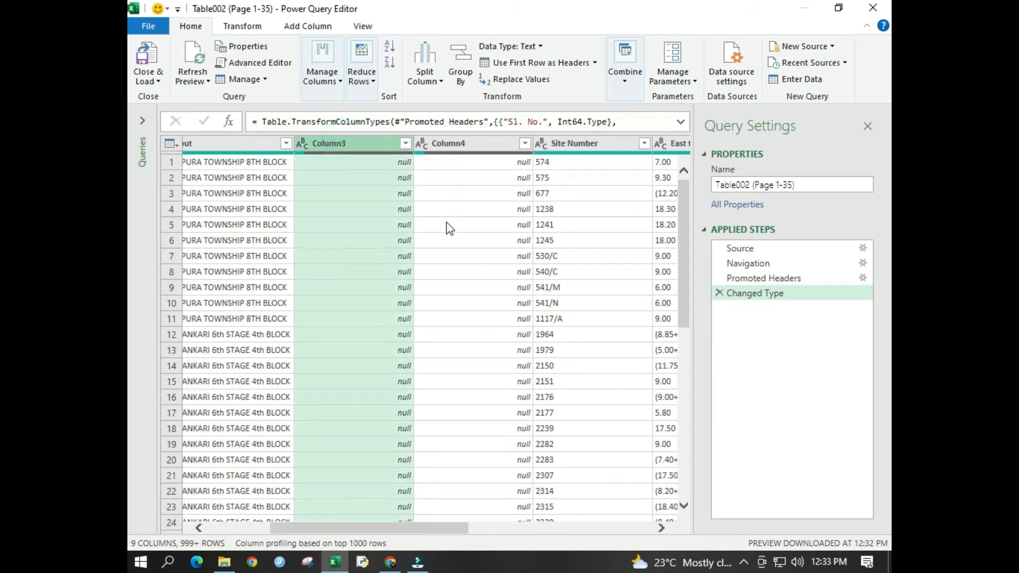
ctrl+click(458, 142)
right_click(458, 143)
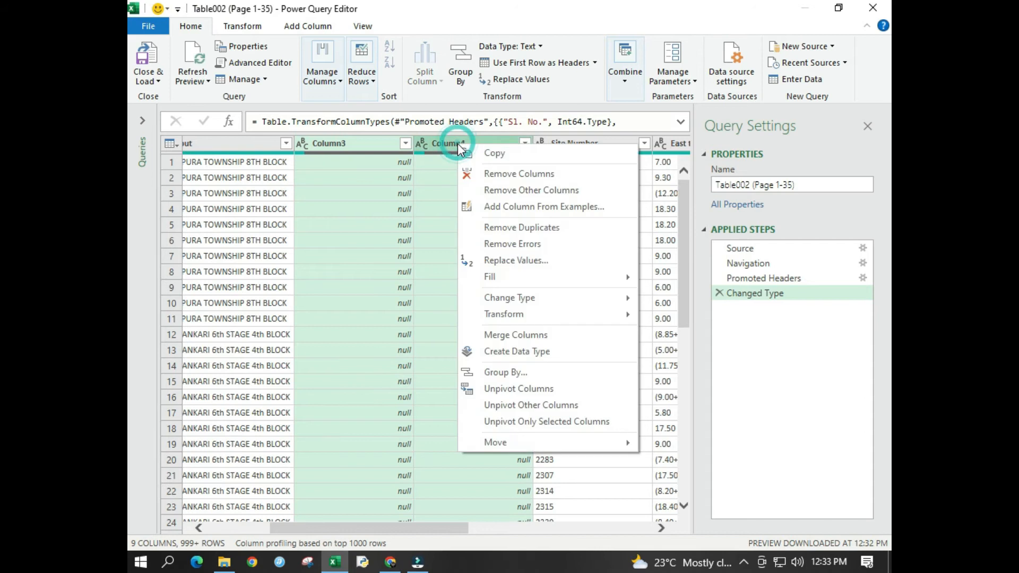
click(500, 170)
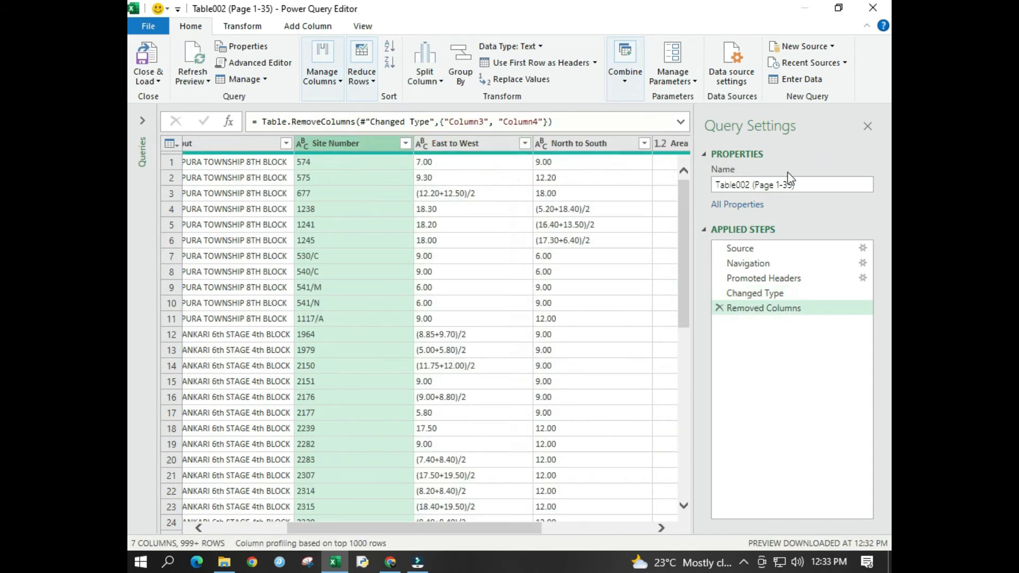
Step: Rename the query to BDA
click(823, 184)
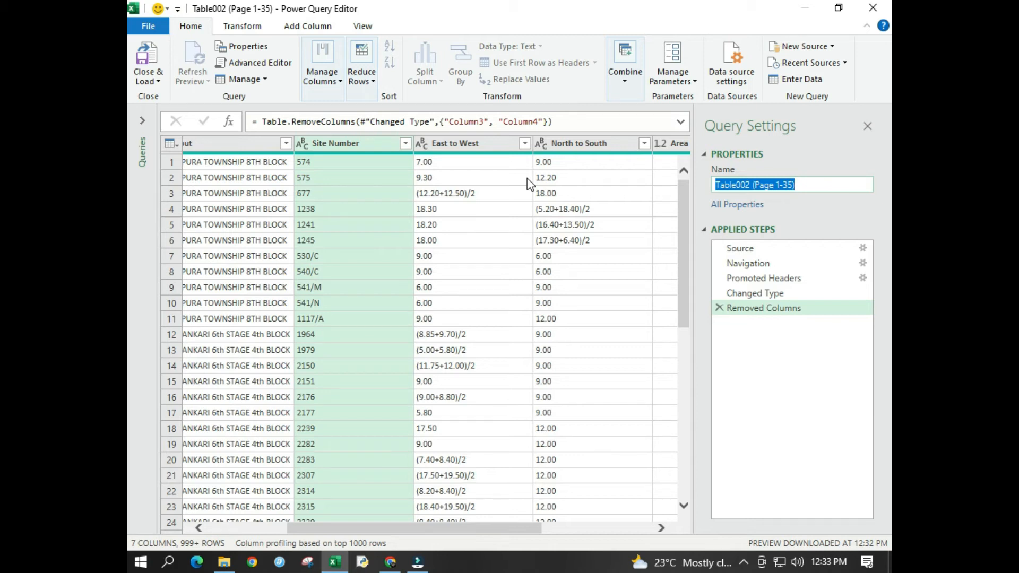
text(BDA)
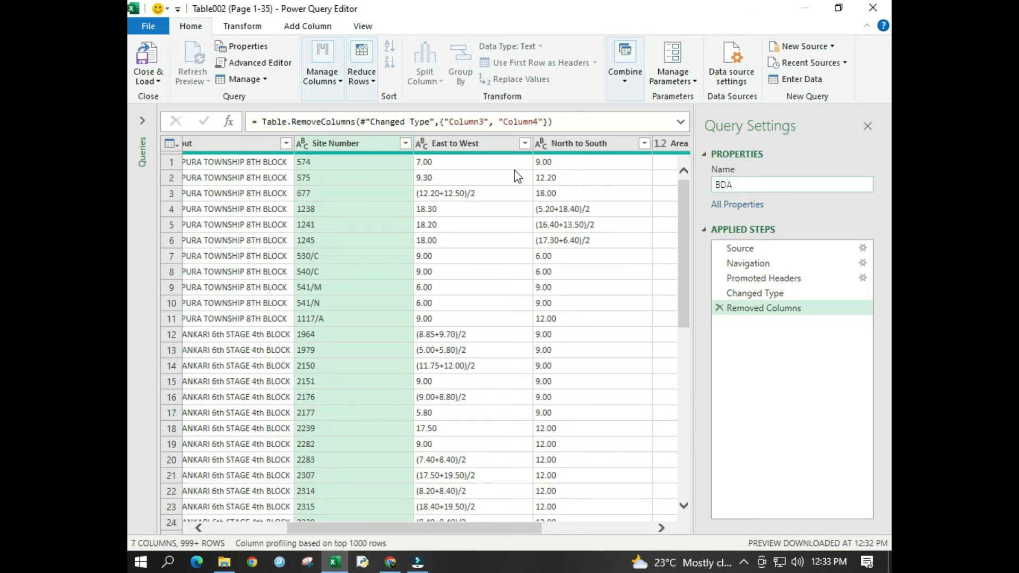
click(514, 170)
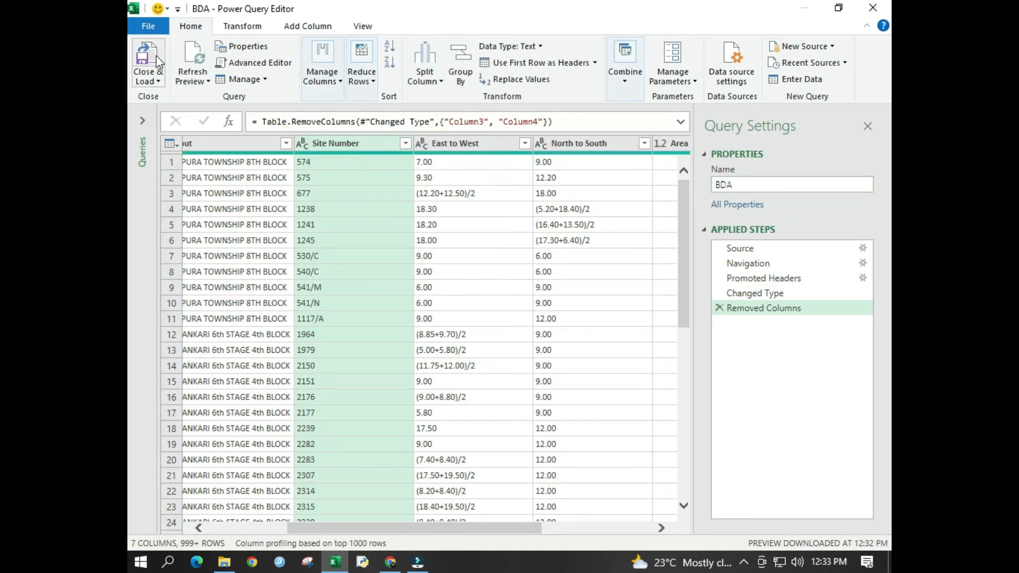
Step: Close the query editor and load the BDA query as a PivotTable Report on a new worksheet
click(157, 82)
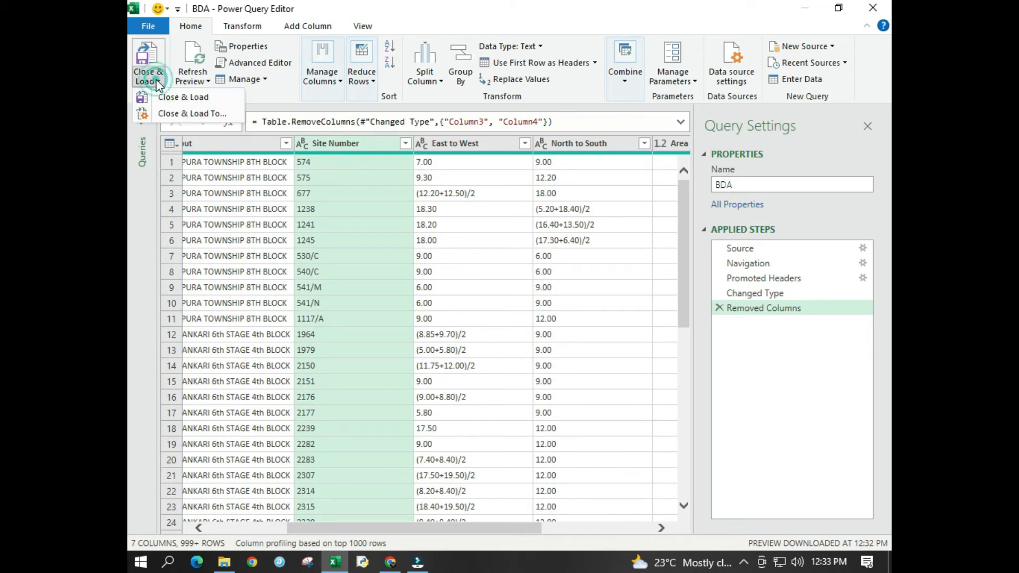
click(196, 110)
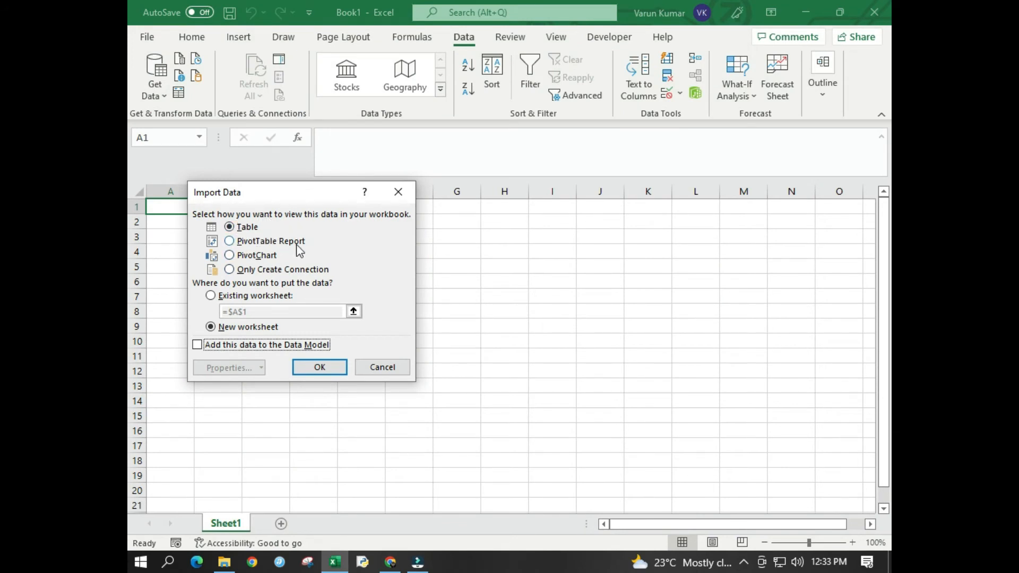
click(230, 242)
click(323, 363)
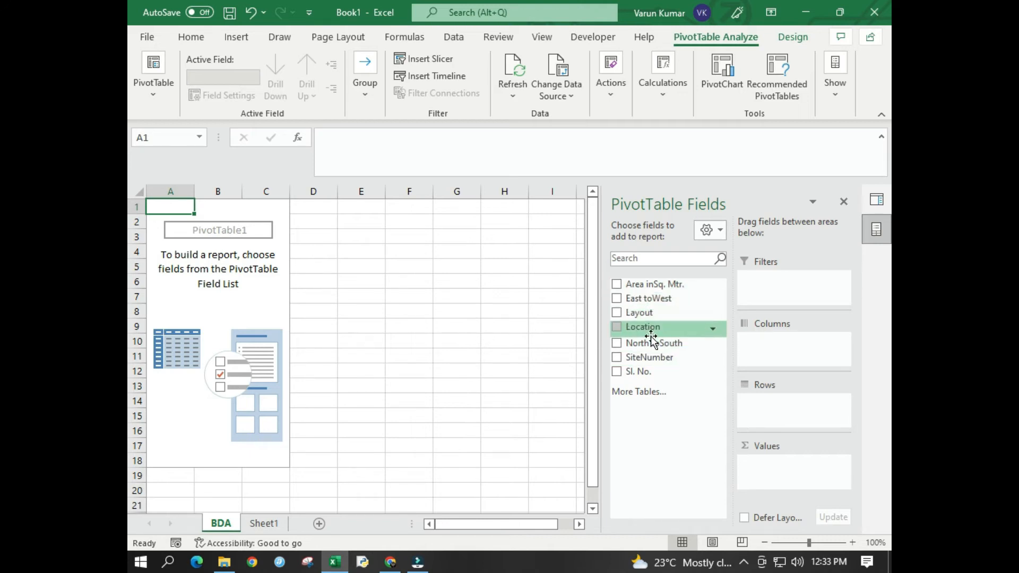
Step: Add Layout, SiteNumber, East toWest and North toSouth as PivotTable row fields in that order, and close the field list
drag(647, 312, 799, 422)
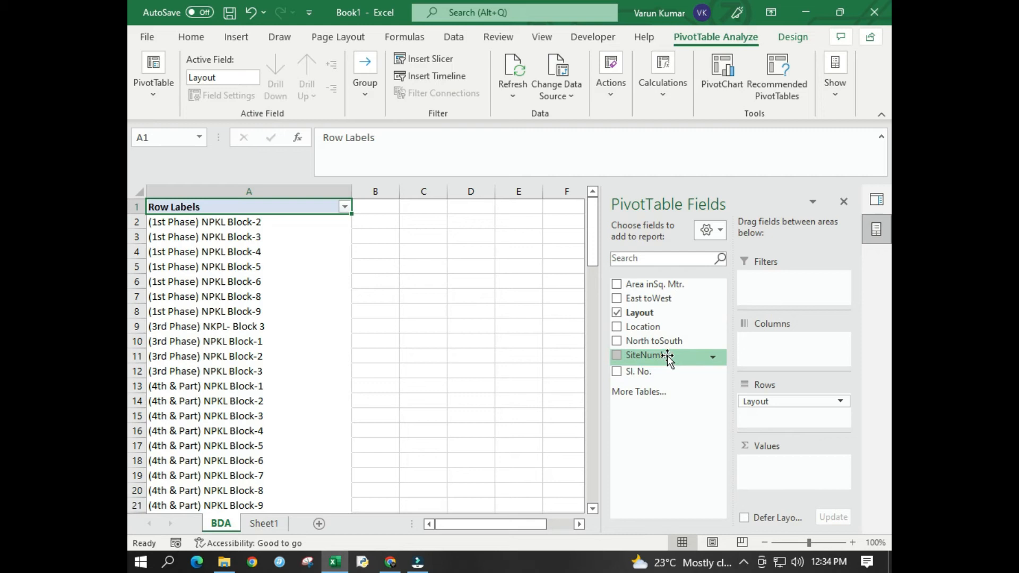
drag(669, 359, 775, 417)
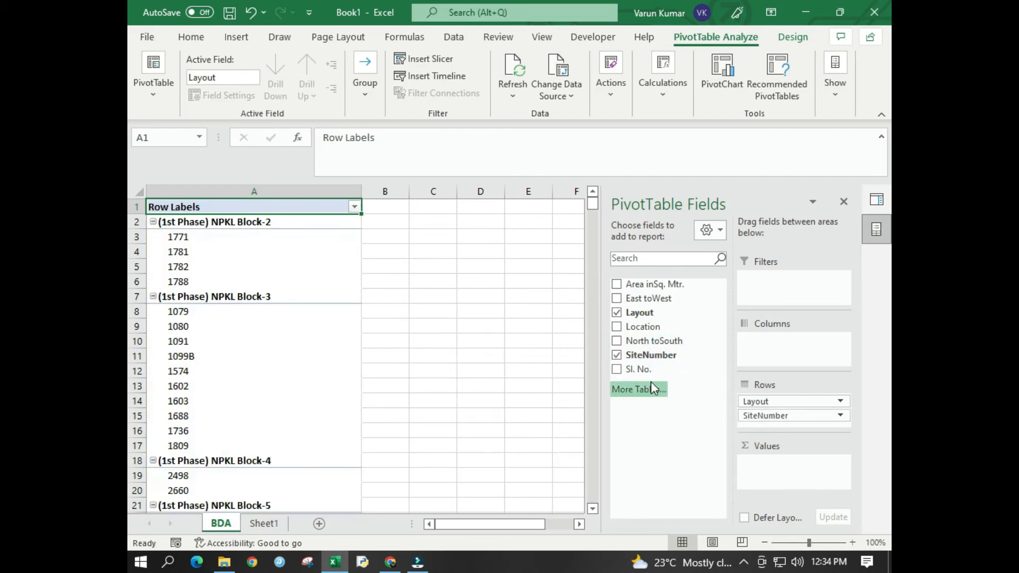
drag(657, 300, 781, 424)
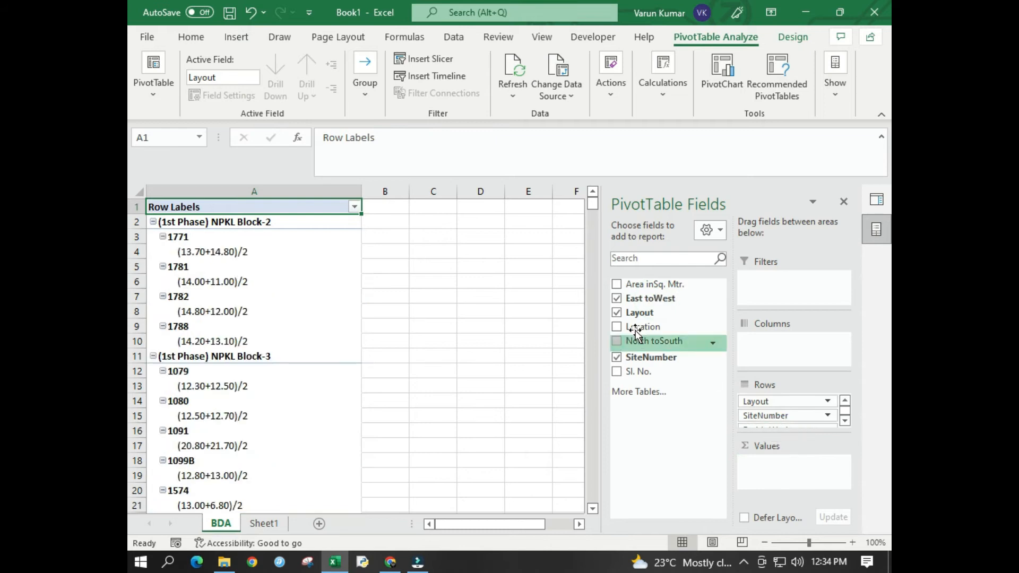
drag(667, 341, 783, 425)
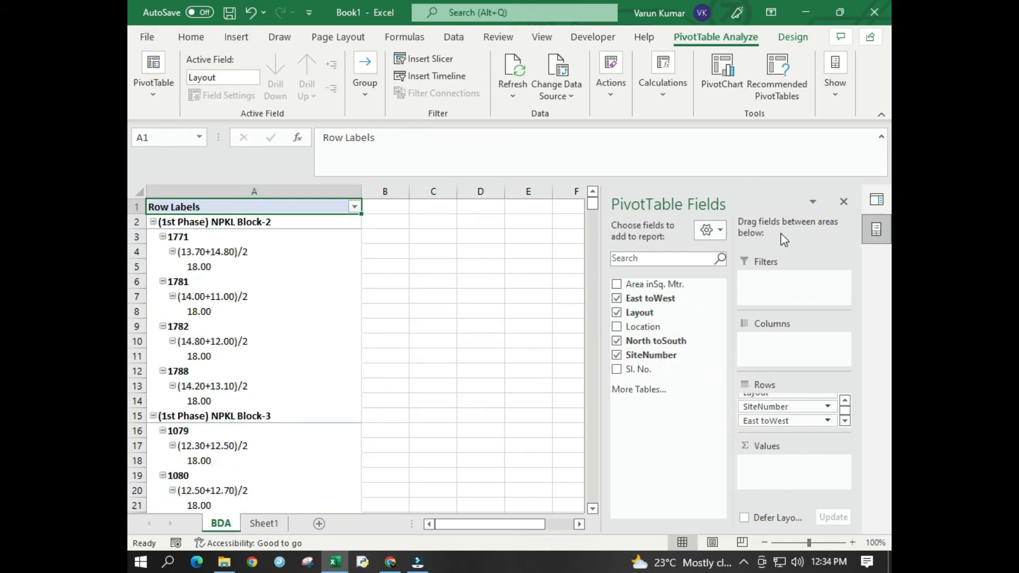
click(846, 202)
Step: Turn off the PivotTable's subtotals and grand totals and show the report in tabular form
click(803, 39)
click(159, 90)
click(188, 115)
click(189, 90)
click(228, 124)
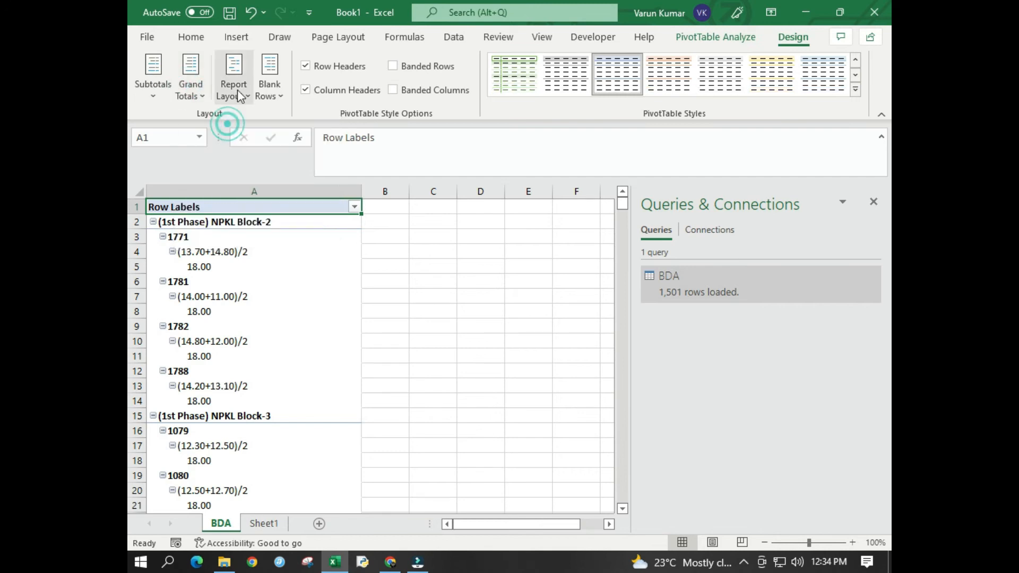
click(236, 90)
click(314, 201)
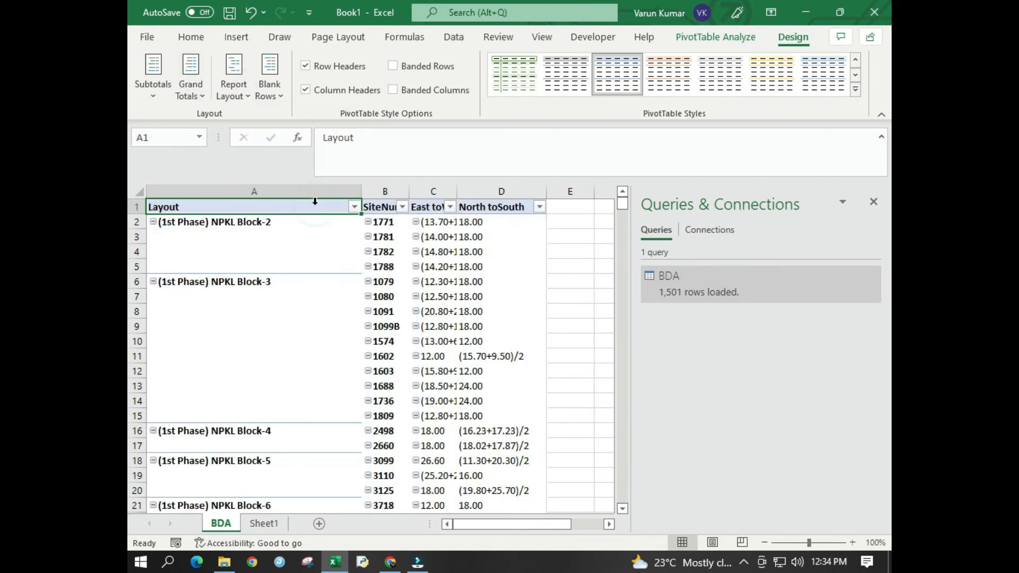
Step: Autofit the East toWest column, close the queries pane and apply the blue style from the first Medium row to the PivotTable
double_click(457, 191)
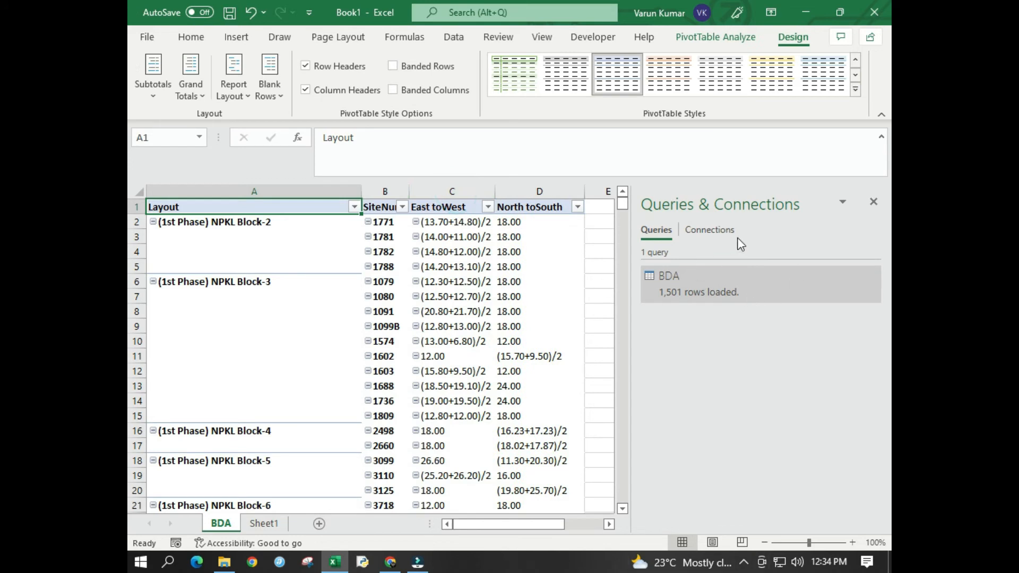
click(873, 201)
click(855, 89)
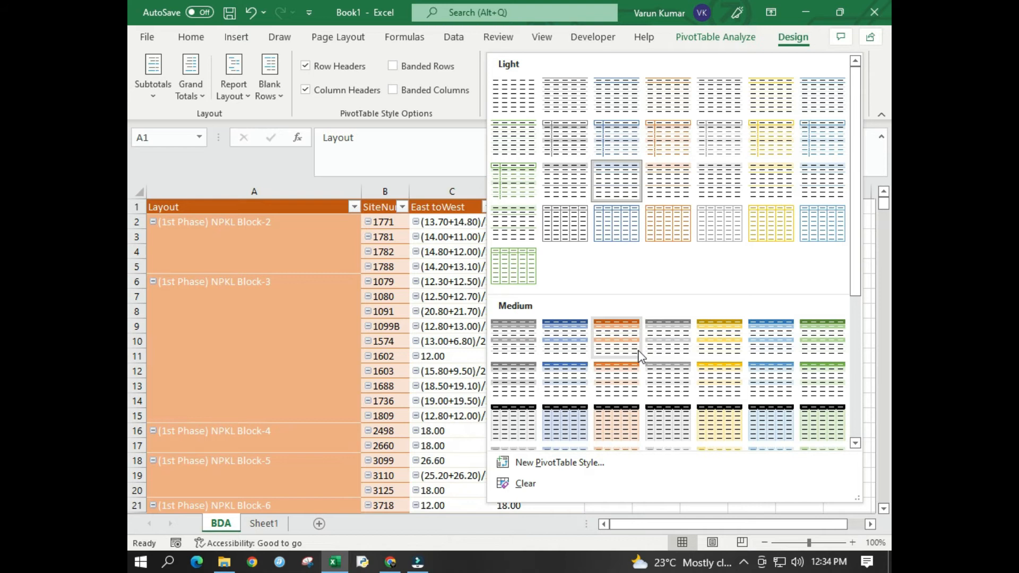
click(580, 349)
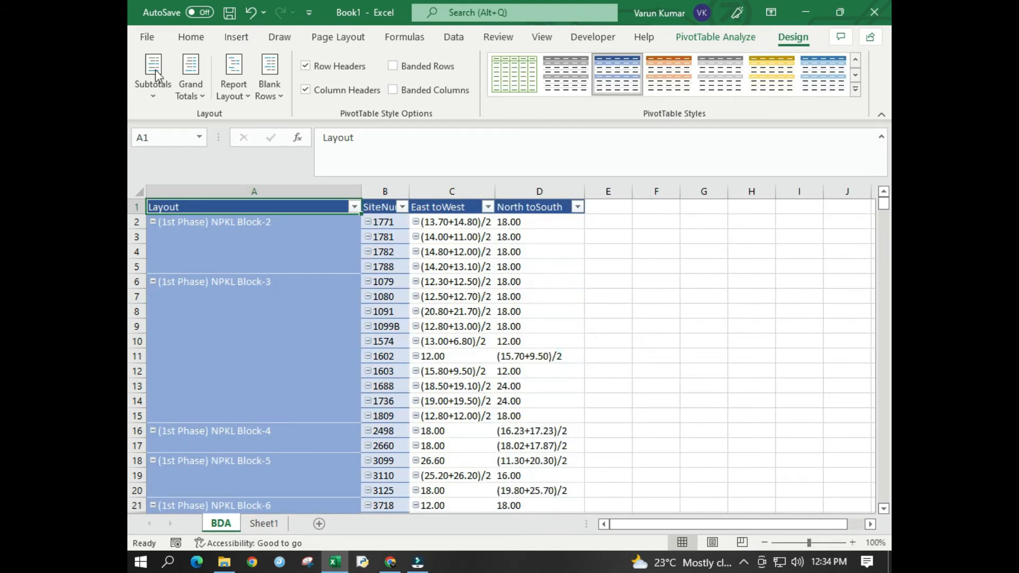
Step: Examine the layout, site number and dimension rows down the PivotTable
click(192, 37)
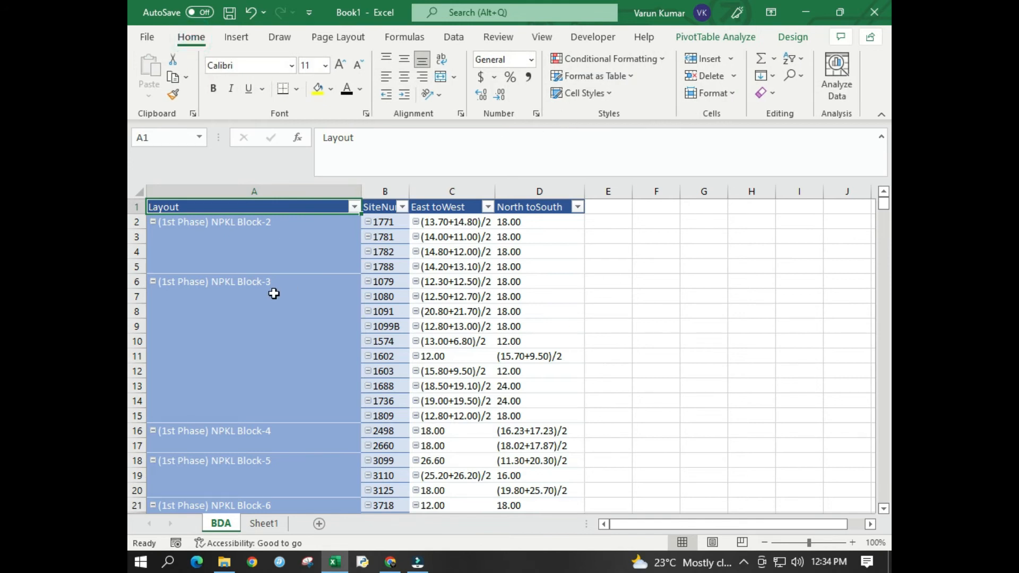
scroll(306, 272, down, 19)
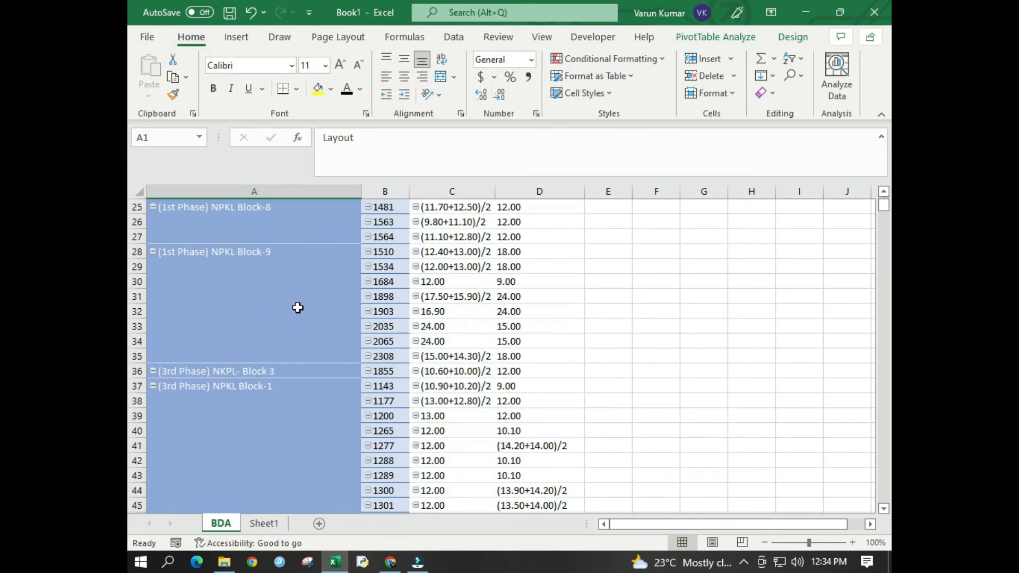
scroll(310, 306, down, 20)
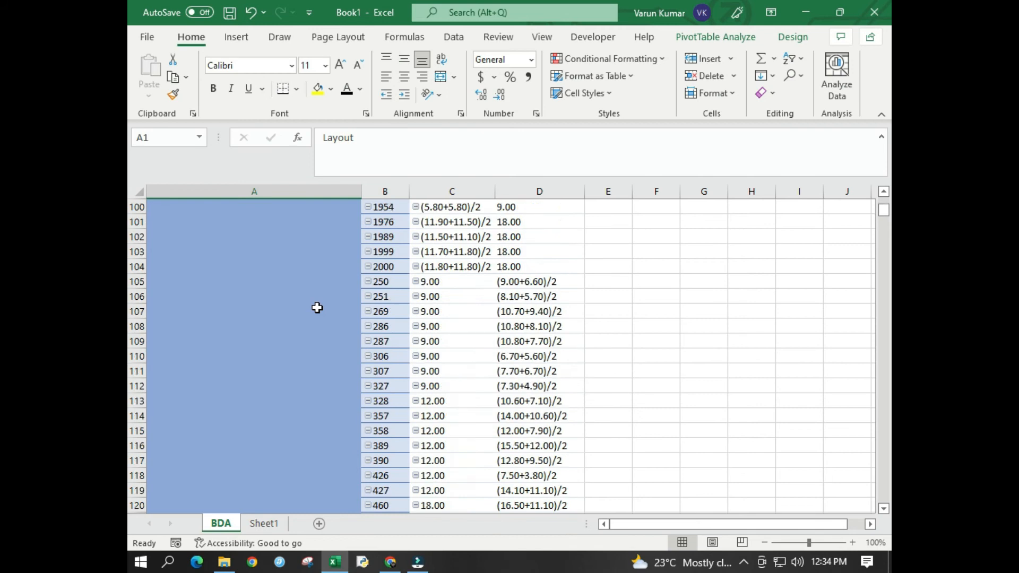
scroll(317, 308, up, 20)
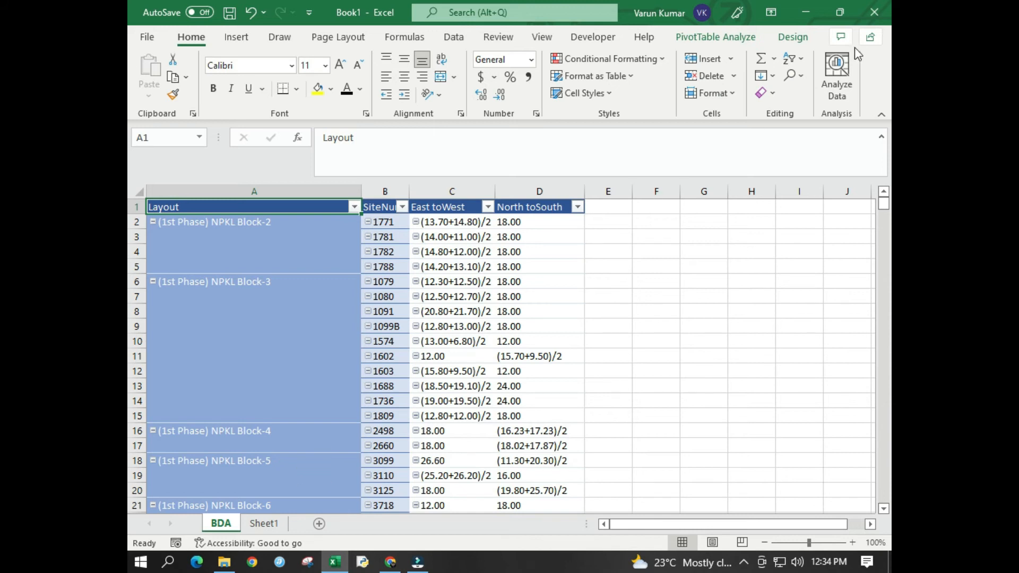
click(741, 41)
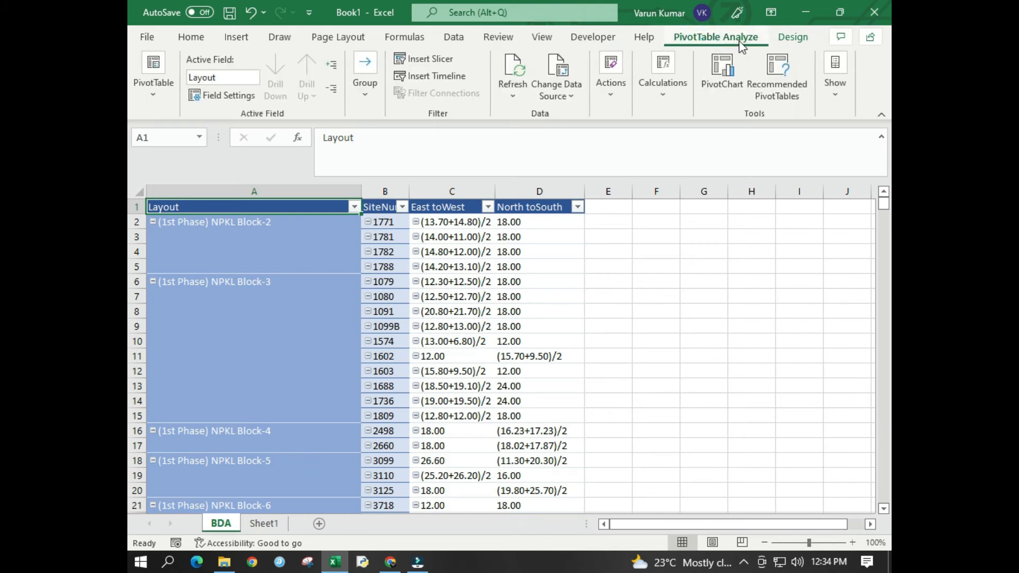
click(435, 63)
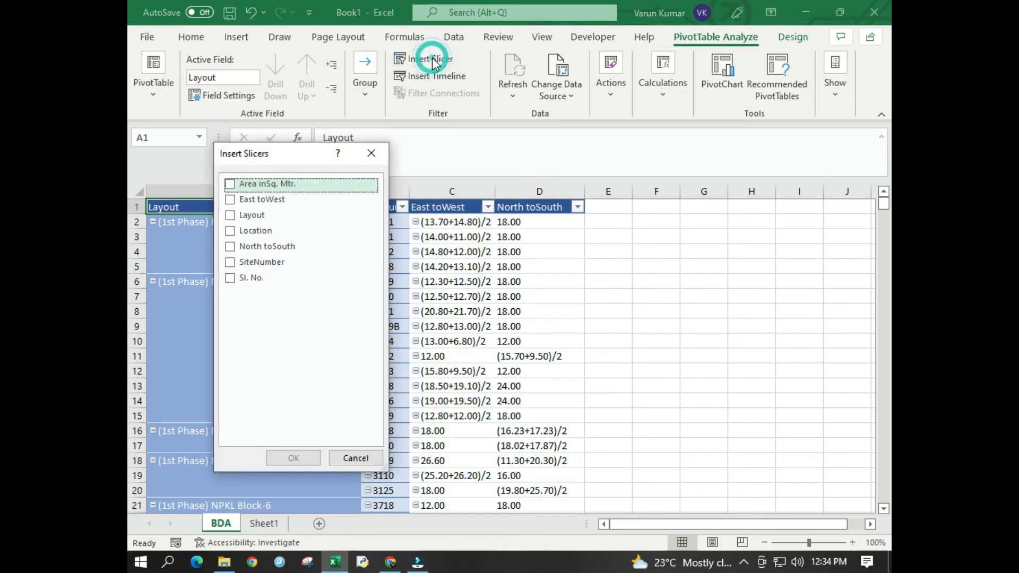
drag(323, 143, 737, 120)
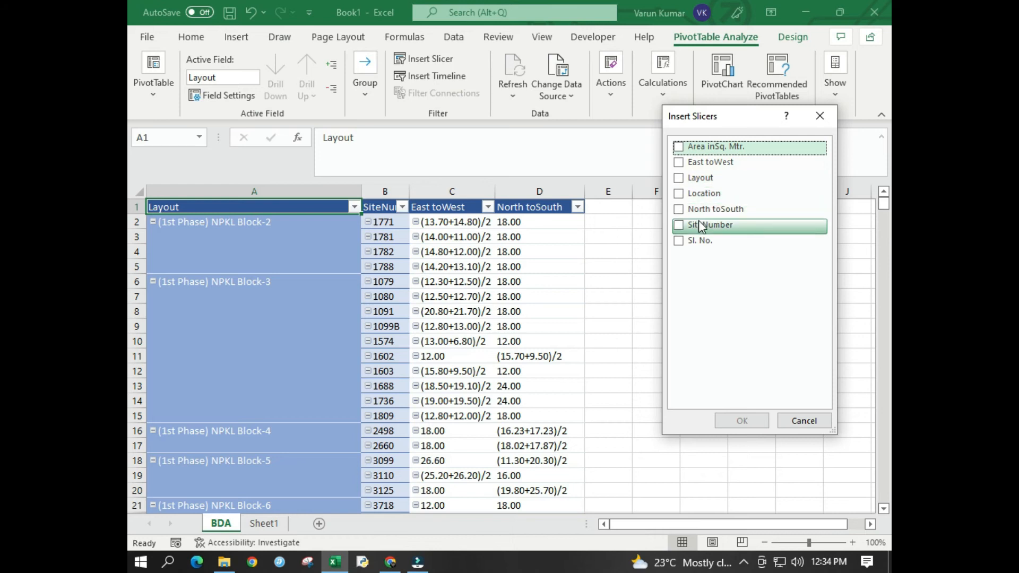
click(679, 194)
click(742, 420)
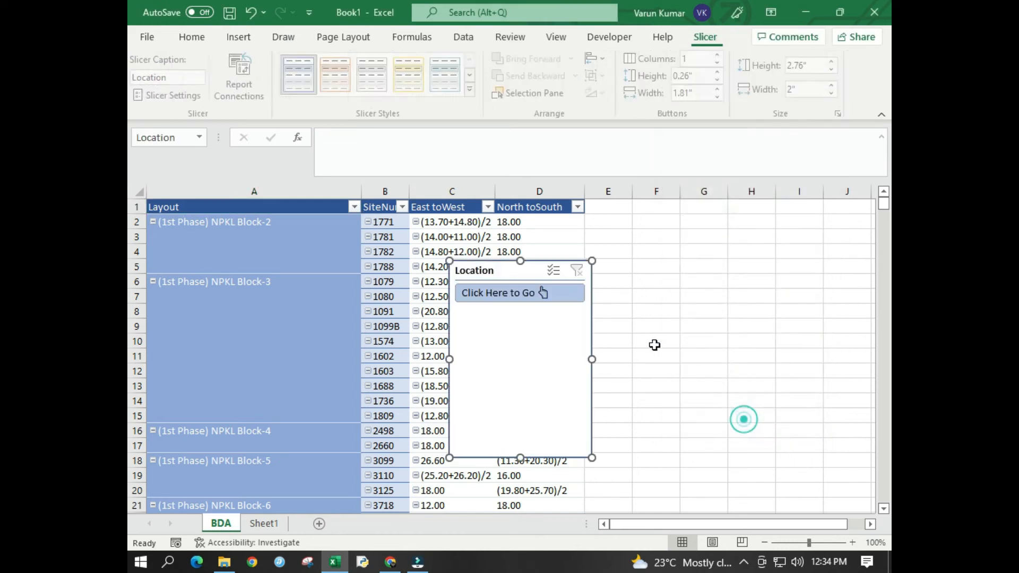
right_click(505, 266)
click(537, 155)
click(546, 254)
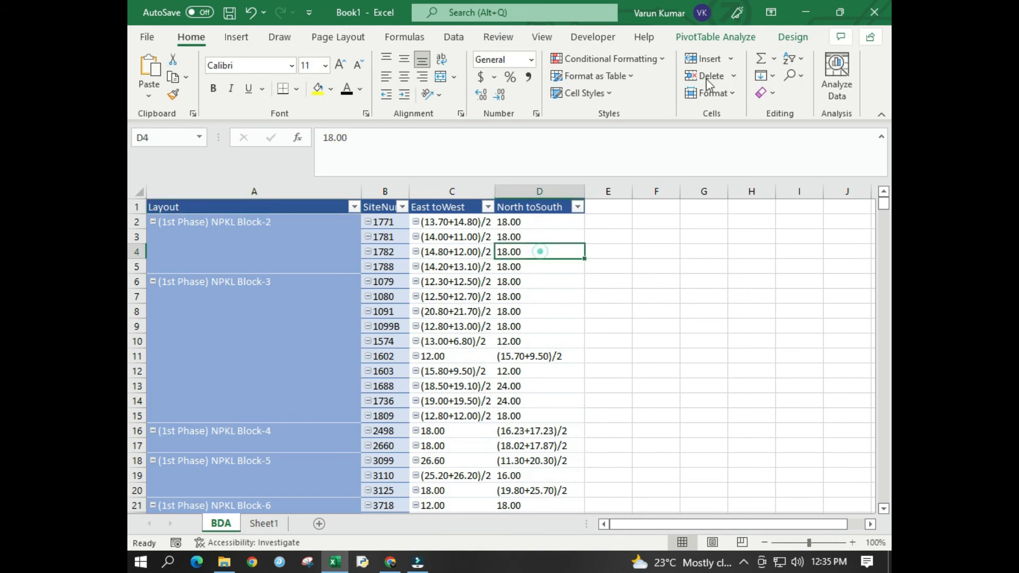
Step: Insert a slicer for the PivotTable's Layout field
click(715, 37)
click(436, 59)
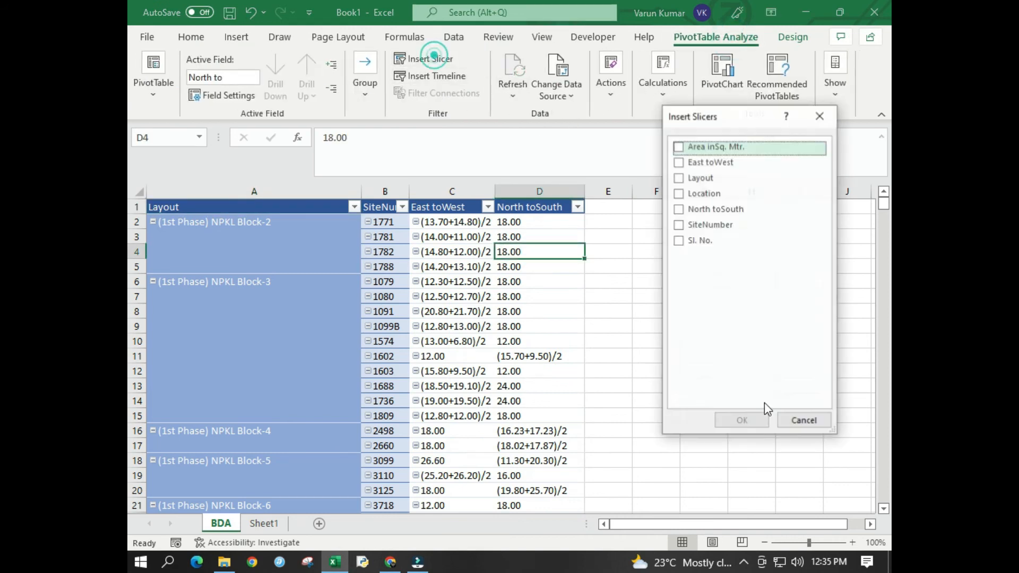
click(678, 177)
click(741, 420)
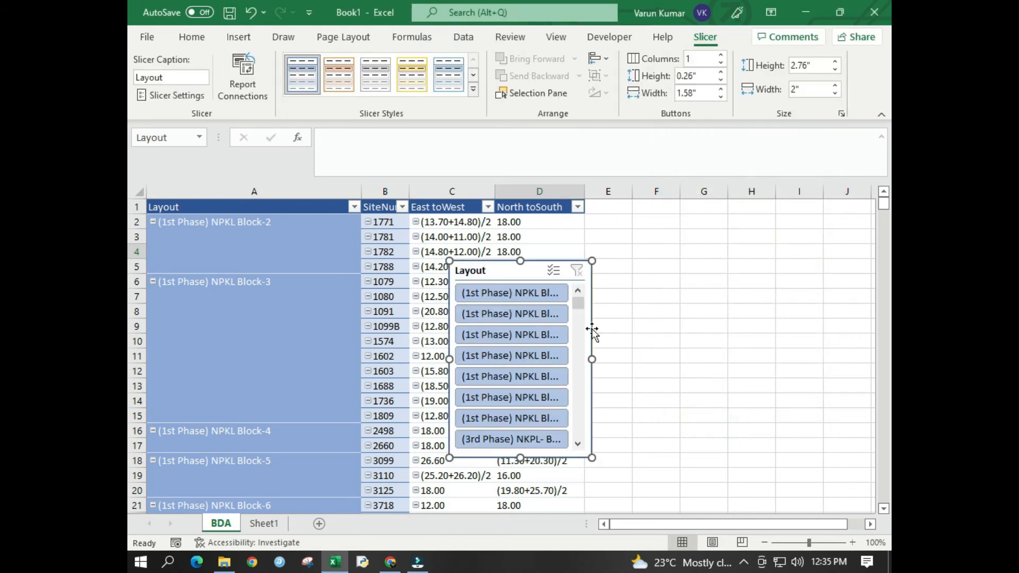
Step: Move the Layout slicer beside the PivotTable and enlarge it to about 3.83 inches high and 6.38 inches wide
drag(510, 276, 691, 227)
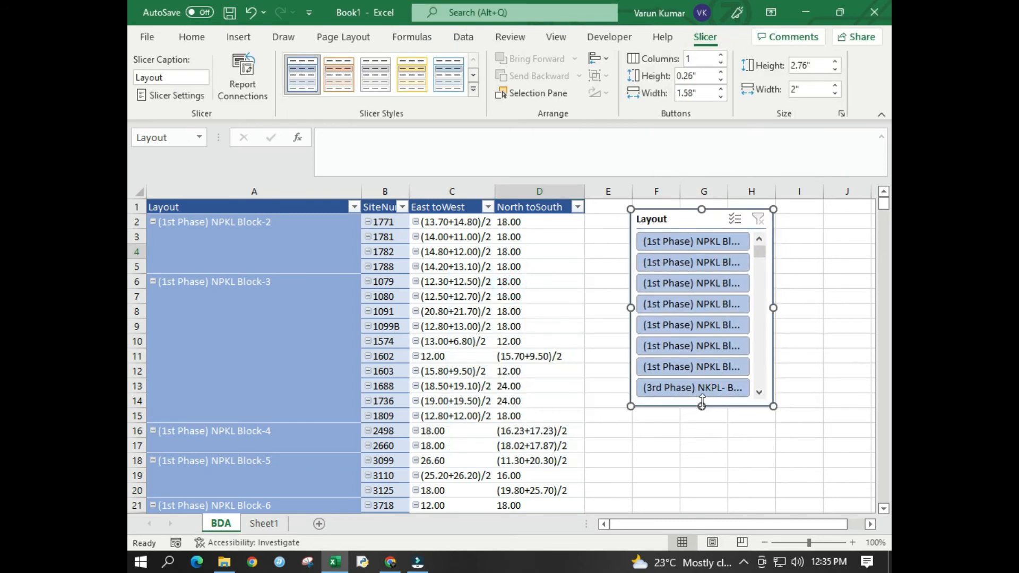
drag(704, 417, 702, 483)
drag(761, 259, 839, 346)
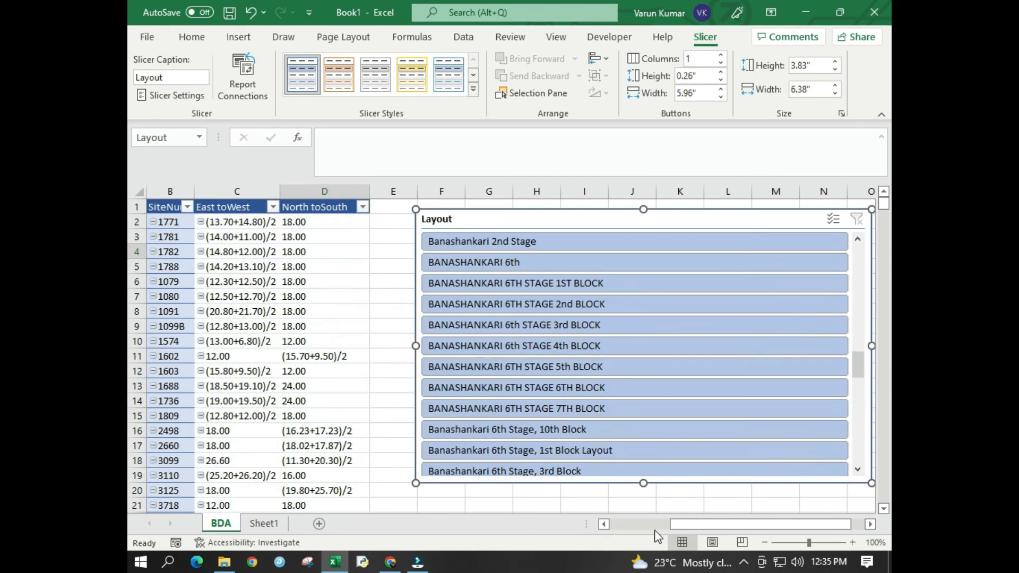
drag(683, 522, 610, 520)
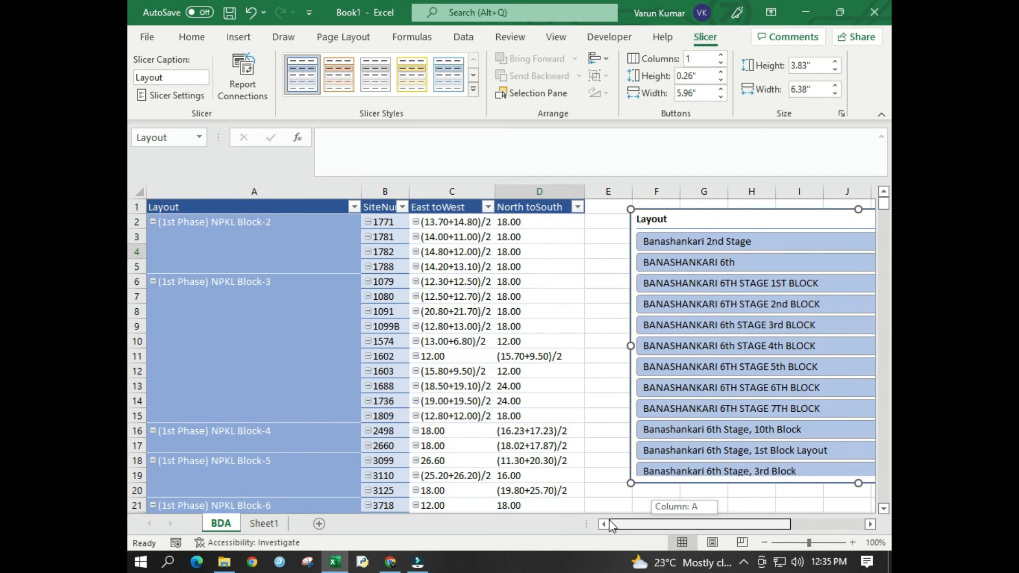
Step: Filter the PivotTable to BANASHANKARI 6TH STAGE 7TH BLOCK with the slicer and autofit the SiteNumber column
click(754, 411)
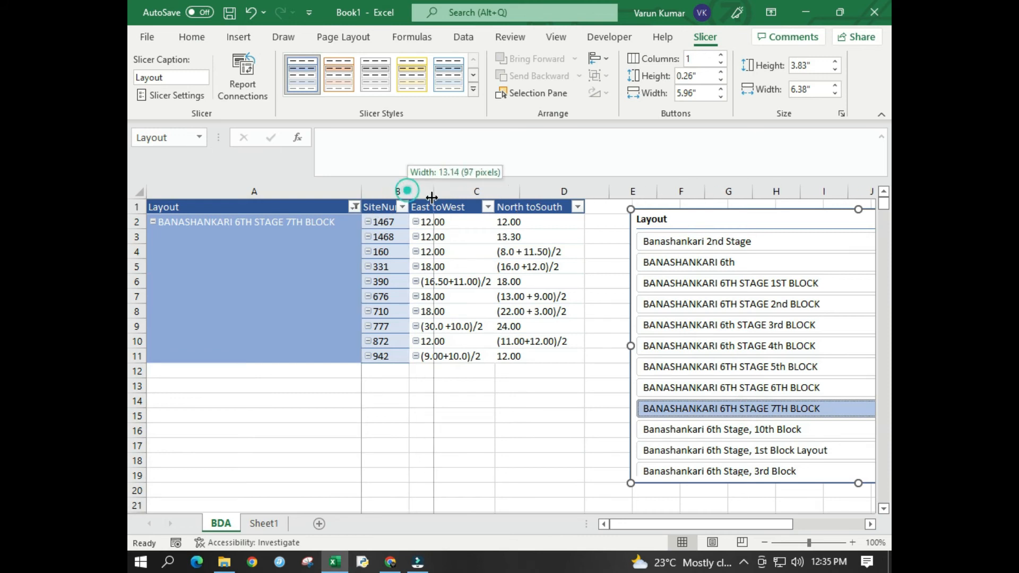
double_click(409, 191)
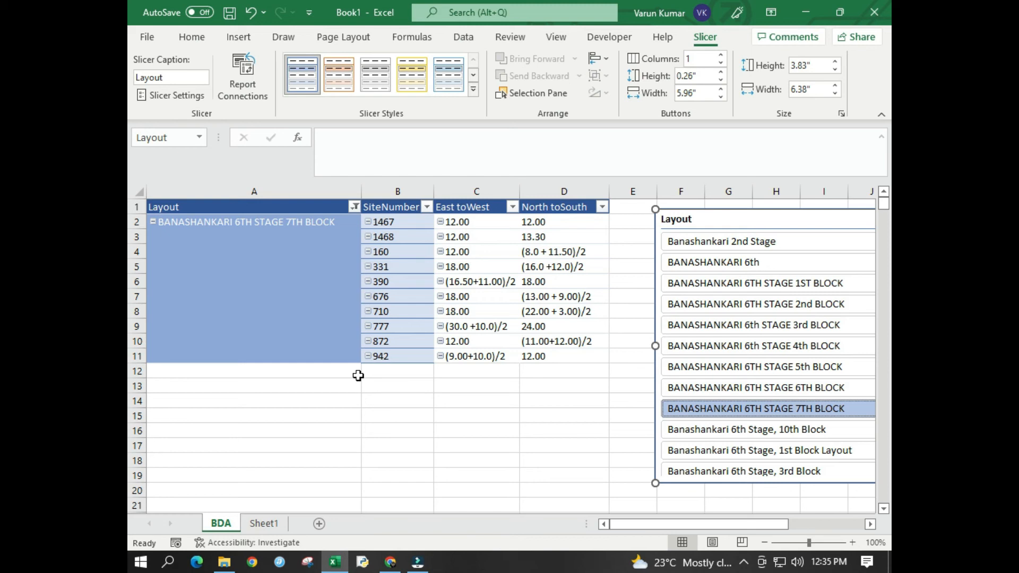
Step: Copy site number 1467 from the PivotTable, switch to Chrome and search the e-auction PDF for it
click(407, 216)
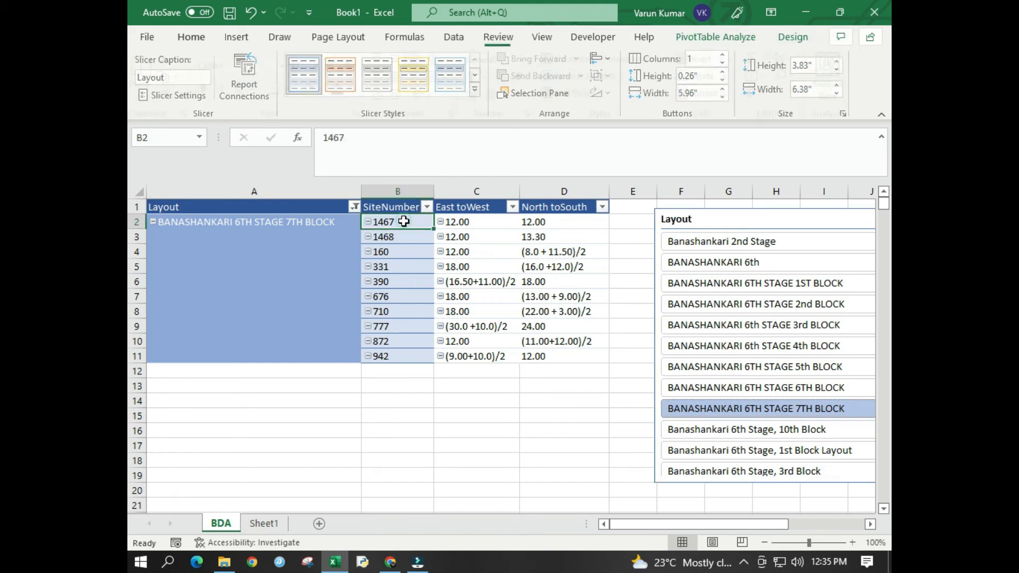
key(ctrl+c)
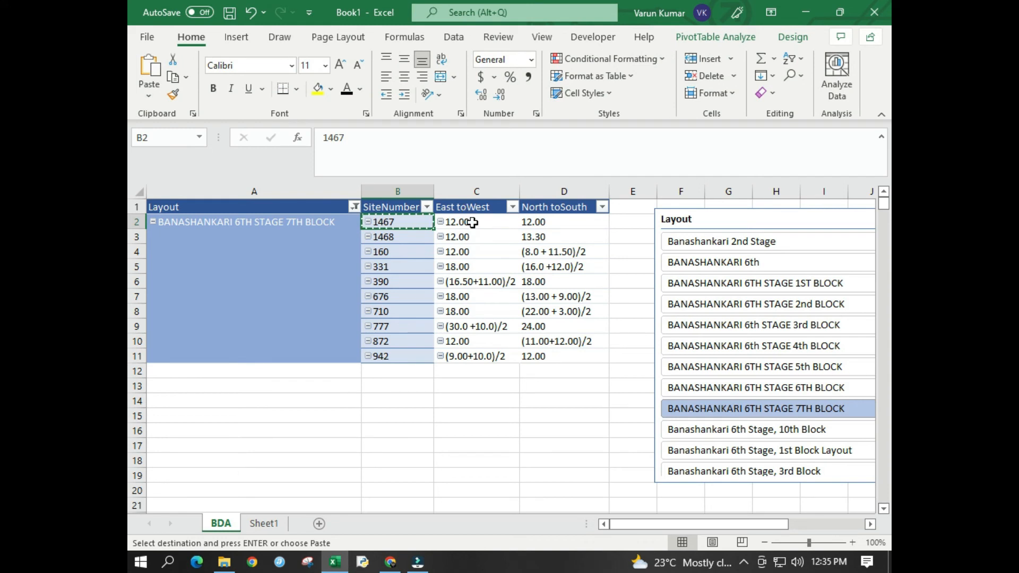
click(390, 563)
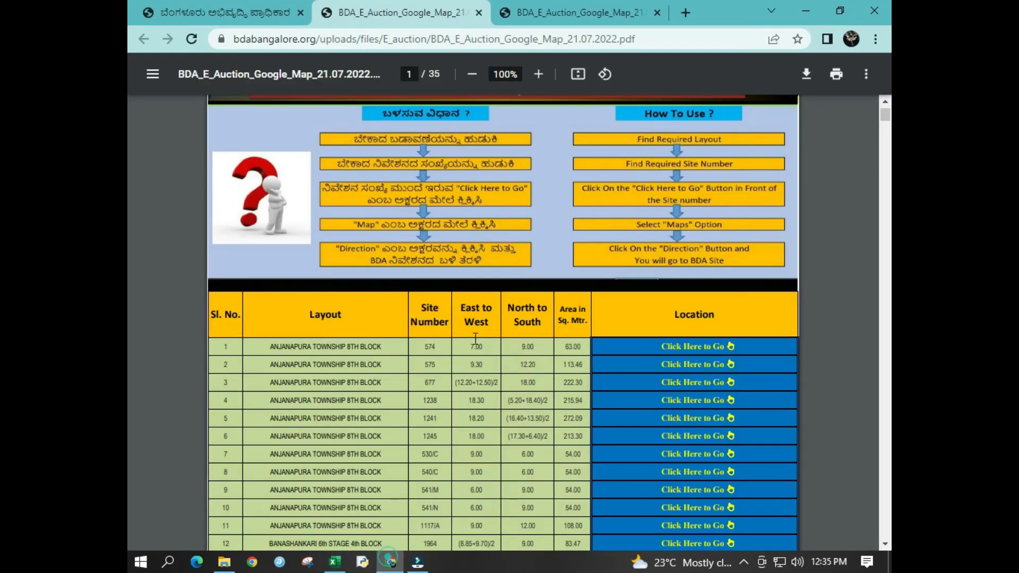
key(ctrl+f)
key(ctrl+v)
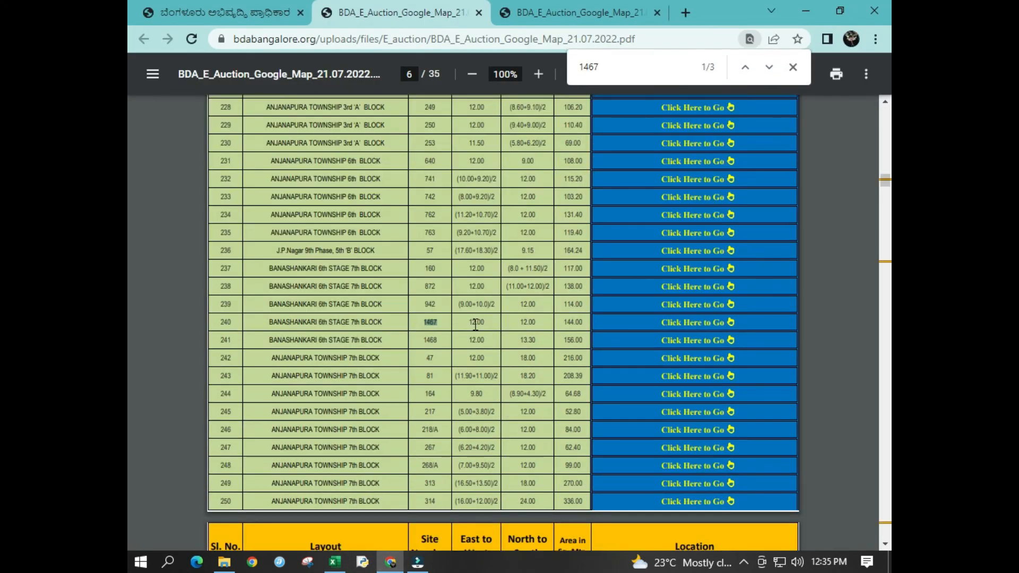
Step: Compare site 1467's layout and dimensions in the PDF with its PivotTable row in Excel, and look through the PDF's further rows
triple_click(381, 324)
click(468, 328)
key(alt+Tab)
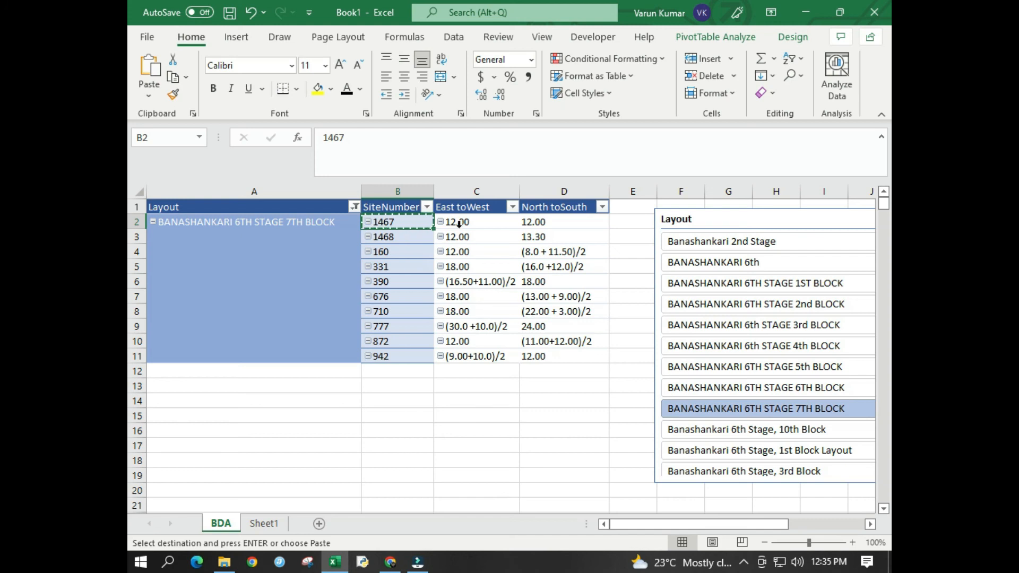
click(262, 222)
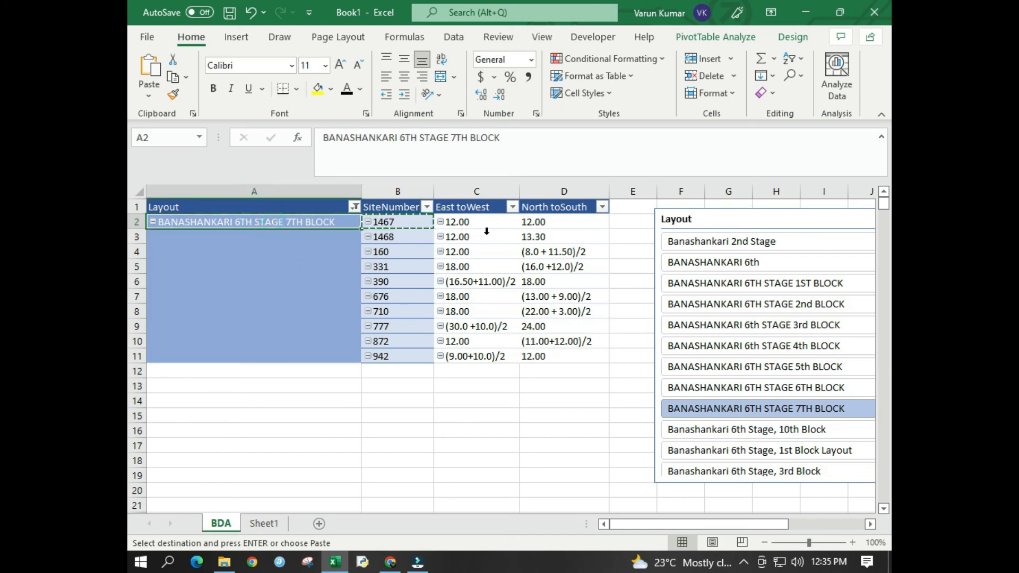
click(535, 226)
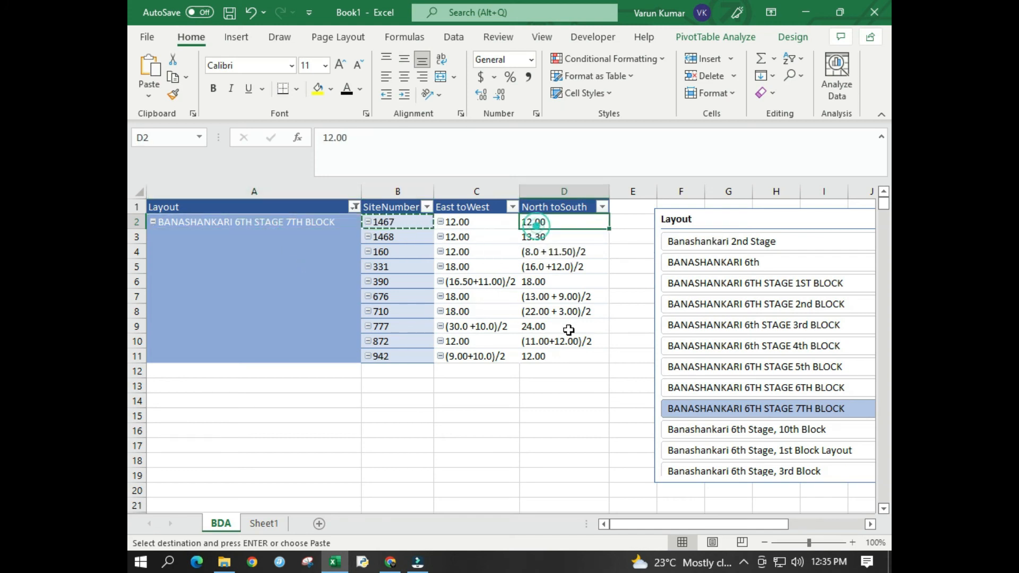
key(Escape)
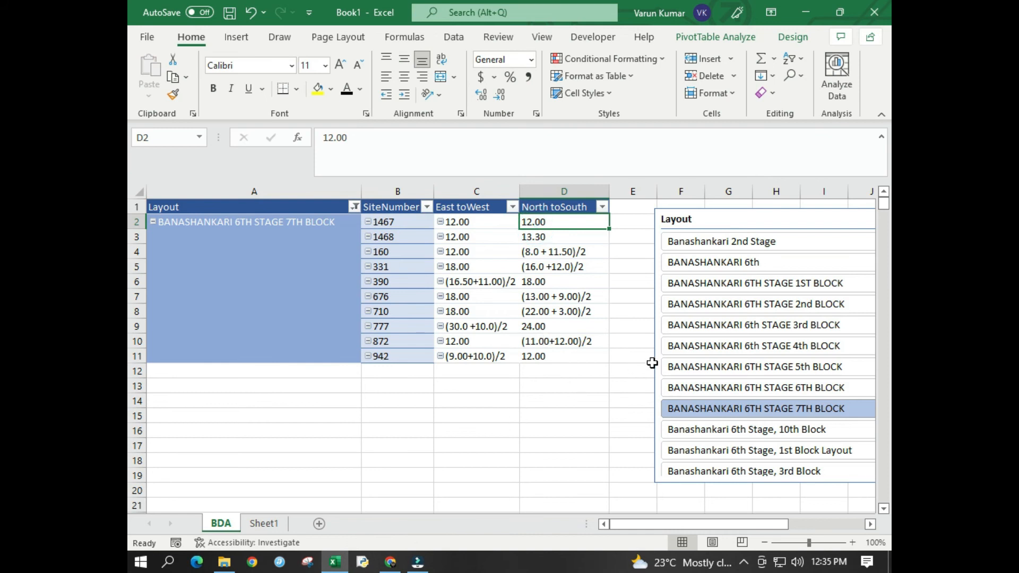
click(390, 562)
scroll(508, 370, down, 10)
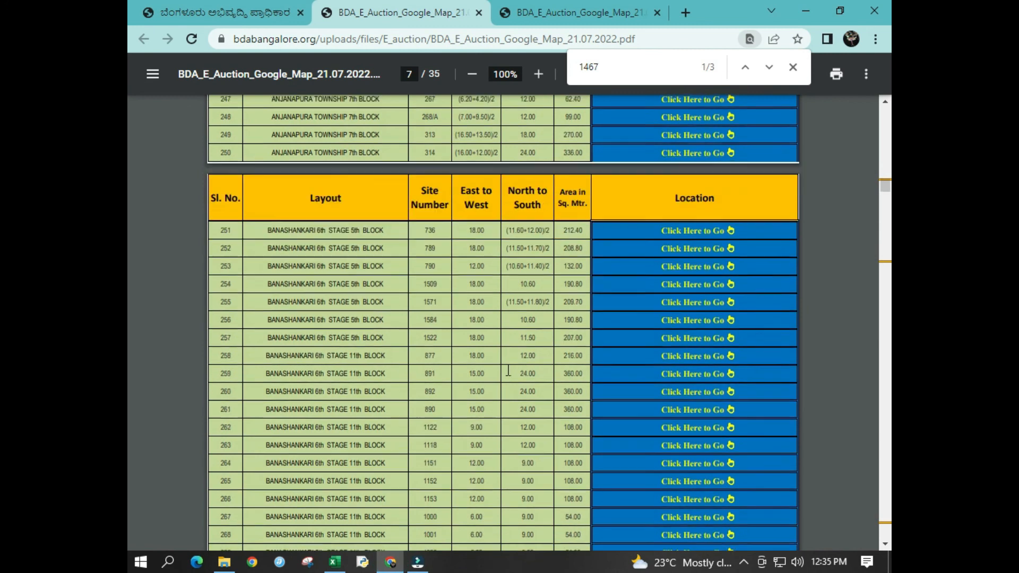
click(633, 195)
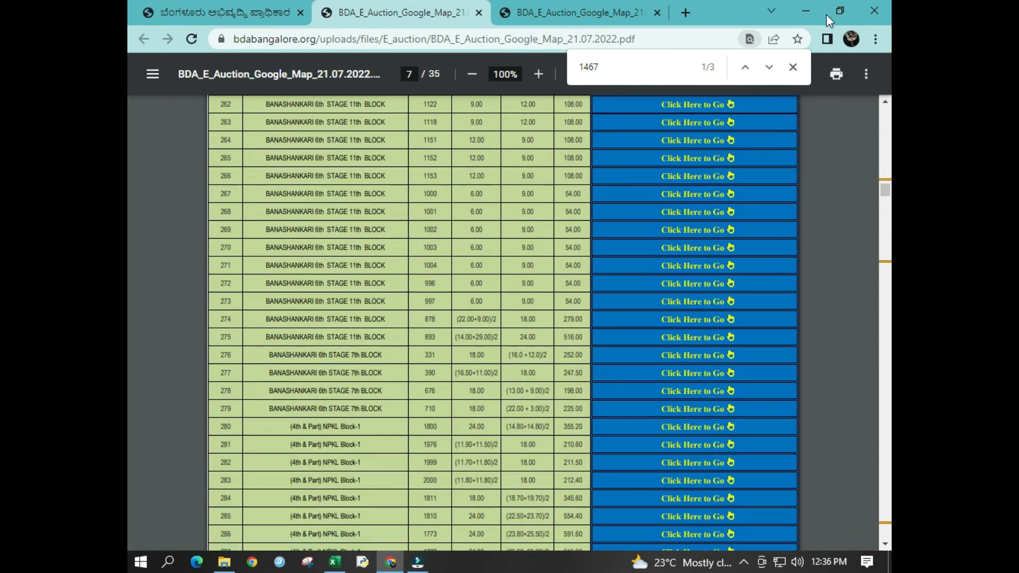
click(812, 4)
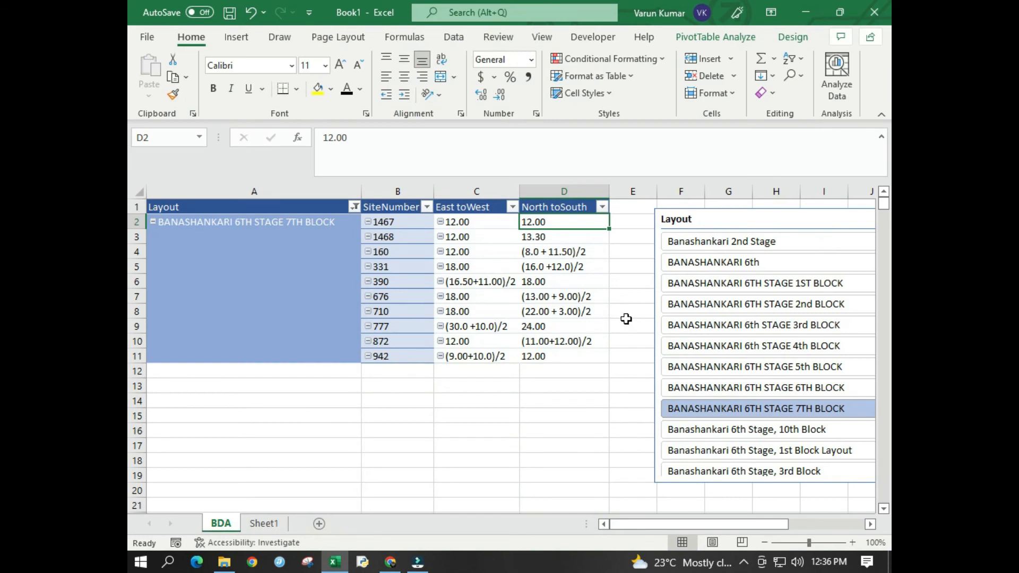
Step: Filter the PivotTable to BANASHANKARI 6th, add the sum of Area inSq. Mtr. as a value, and move the slicer clear of the new column
click(763, 268)
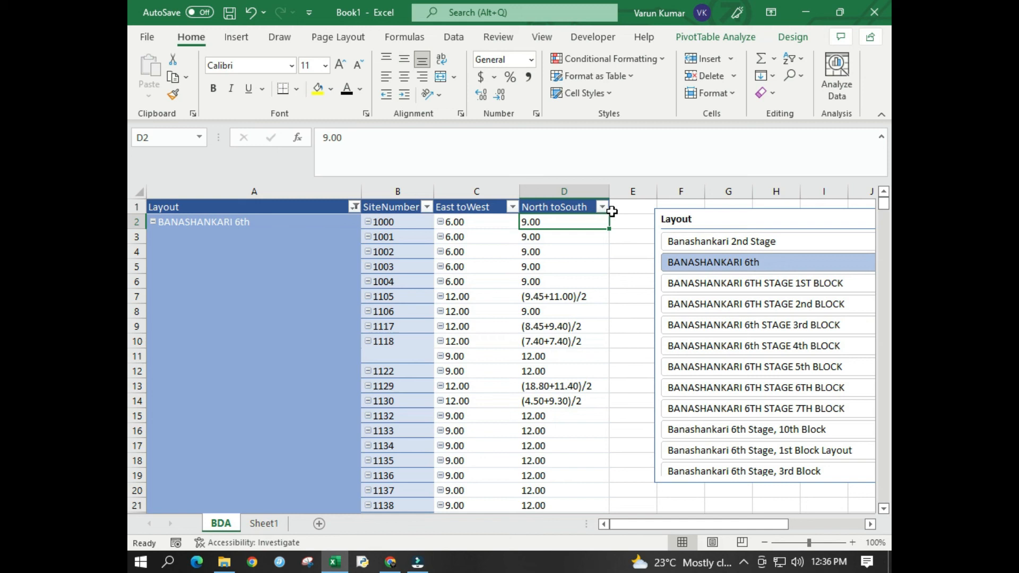
right_click(558, 267)
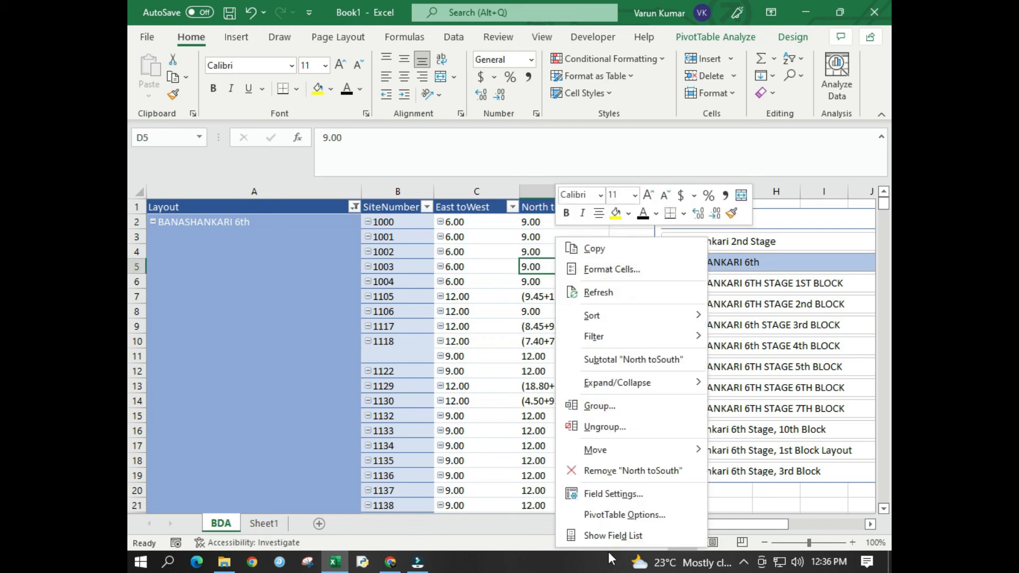
click(620, 535)
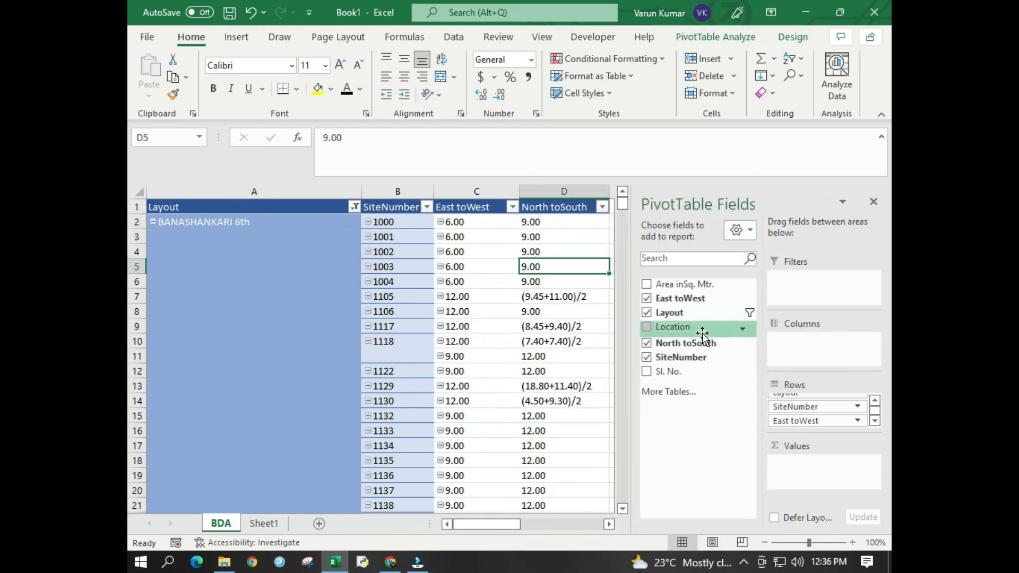
drag(692, 289, 810, 478)
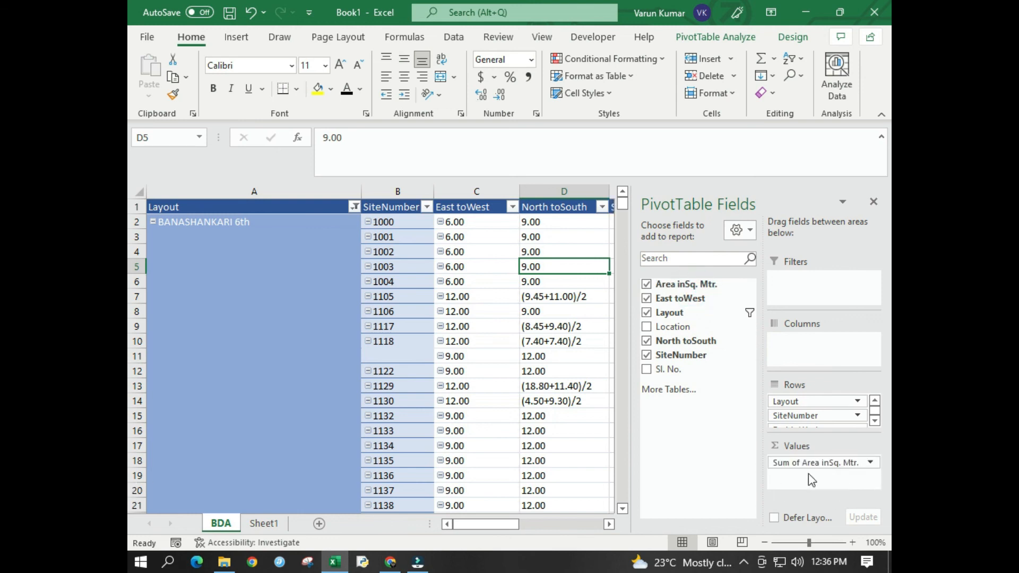
click(873, 201)
drag(697, 223, 804, 230)
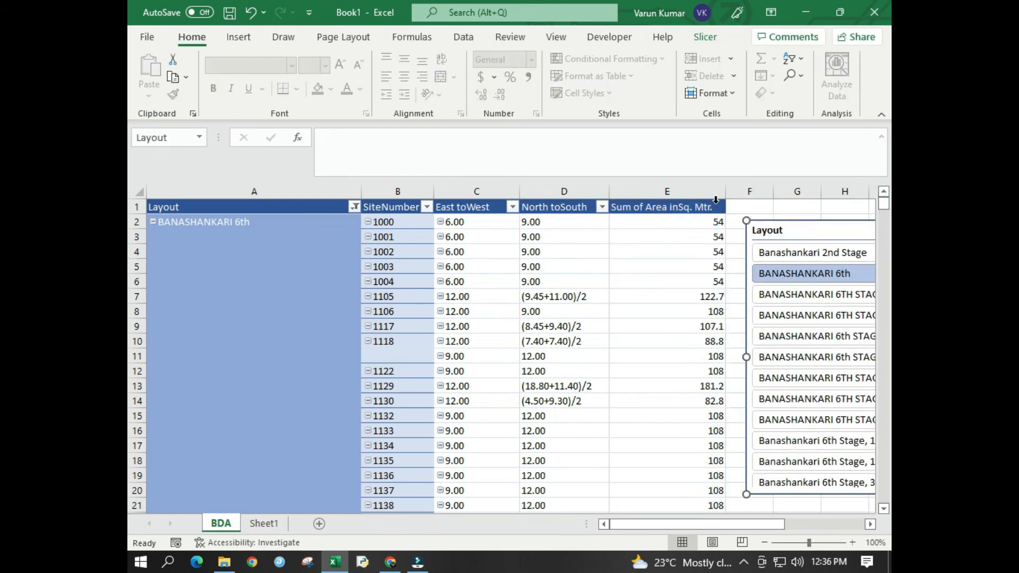
Step: Sort the Sum of Area inSq. Mtr. values from largest to smallest and check the areas down the column
click(707, 206)
click(690, 240)
click(688, 242)
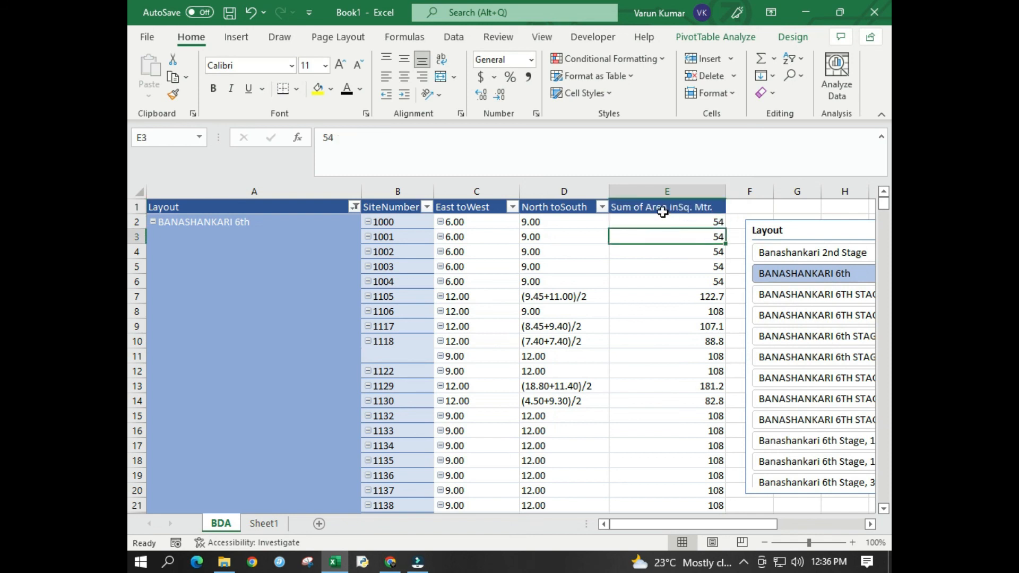
click(685, 208)
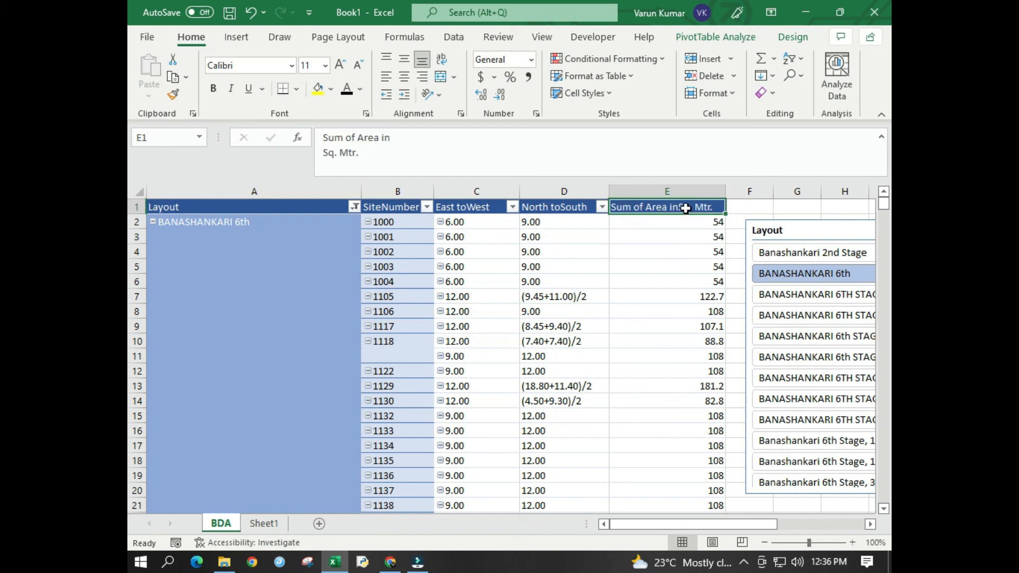
right_click(690, 283)
mouse_move(722, 373)
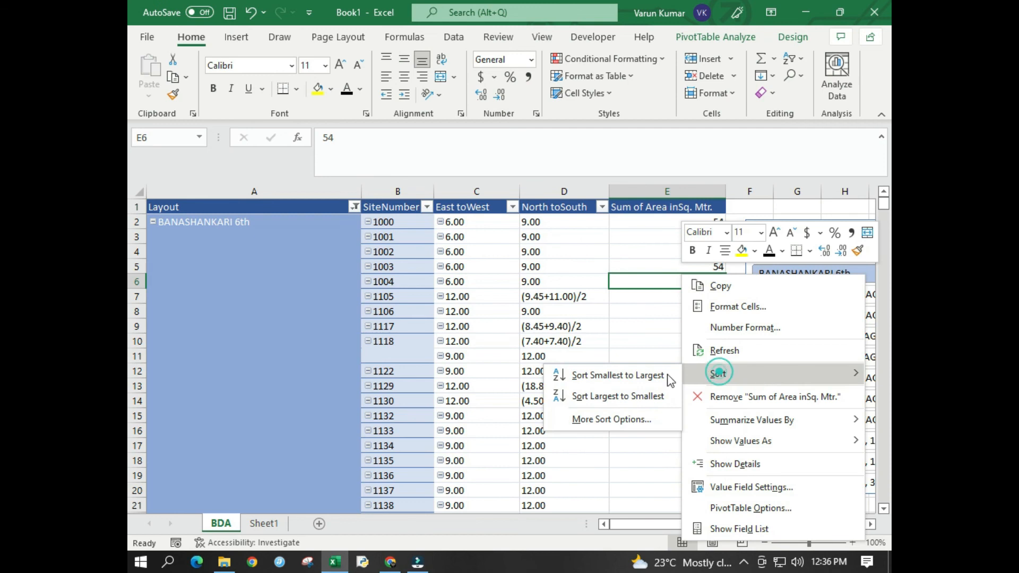
click(613, 389)
click(706, 297)
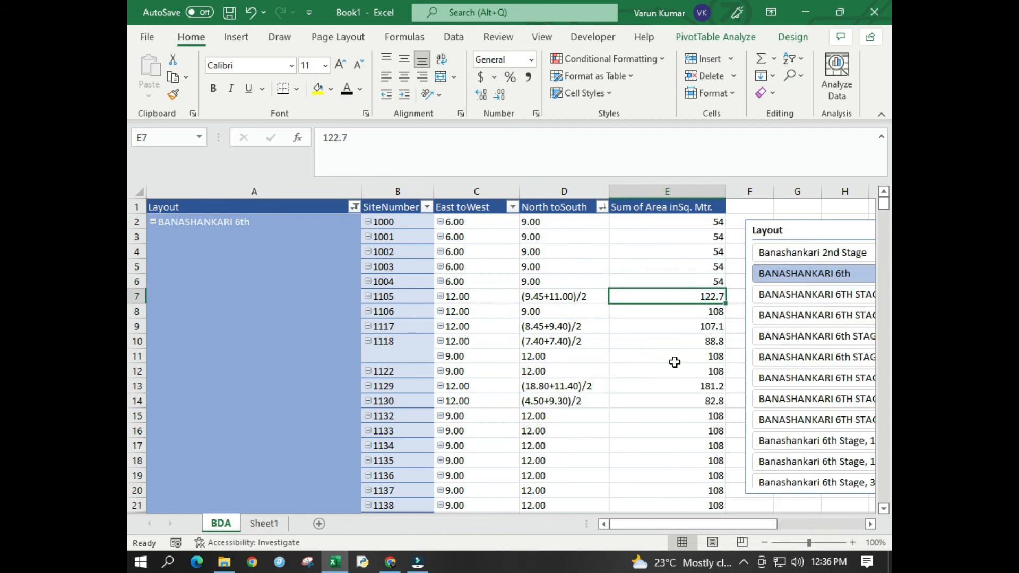
scroll(675, 361, down, 1)
drag(688, 367, 685, 450)
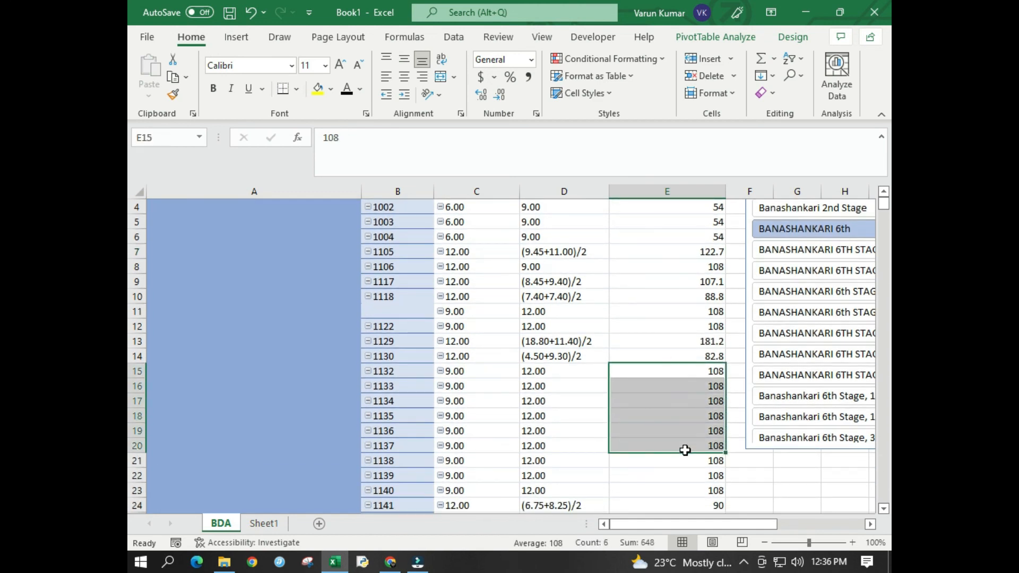
scroll(642, 371, up, 1)
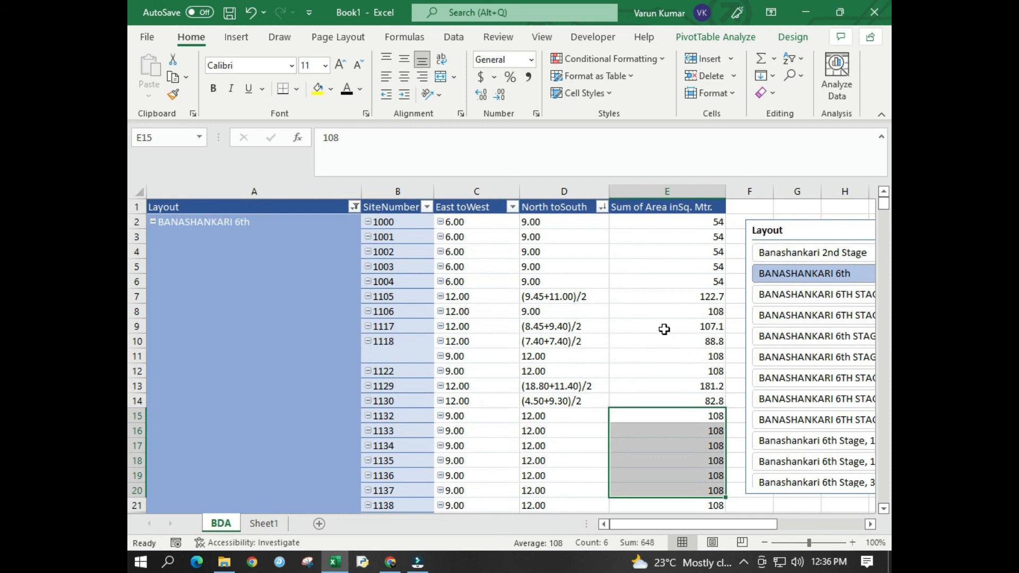
mouse_move(714, 273)
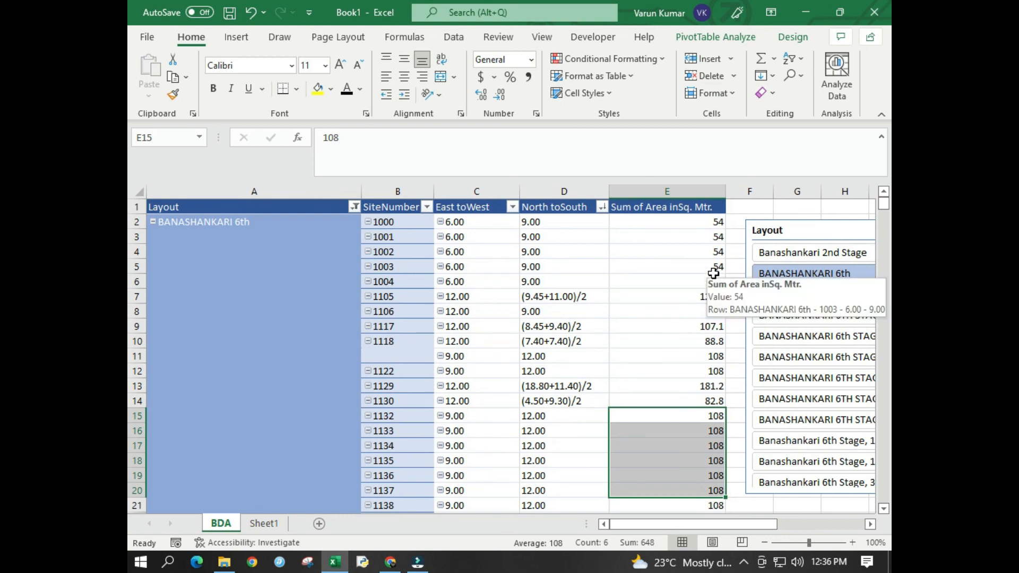